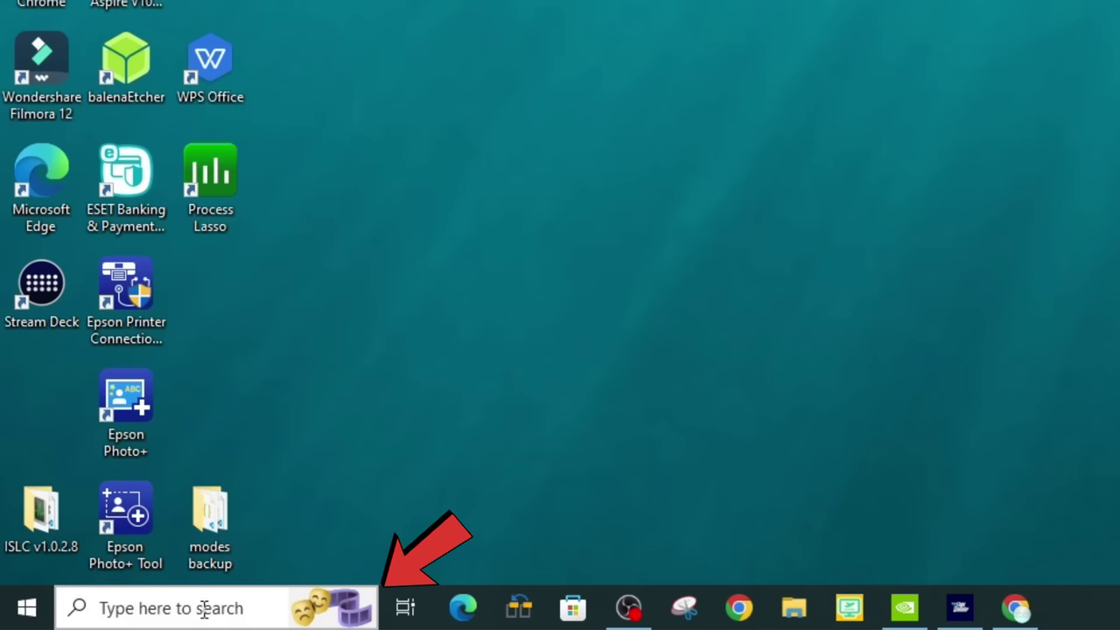
# - Search Windows for the graphics settings and open them
pyautogui.click(76, 621)
pyautogui.write('graphi')
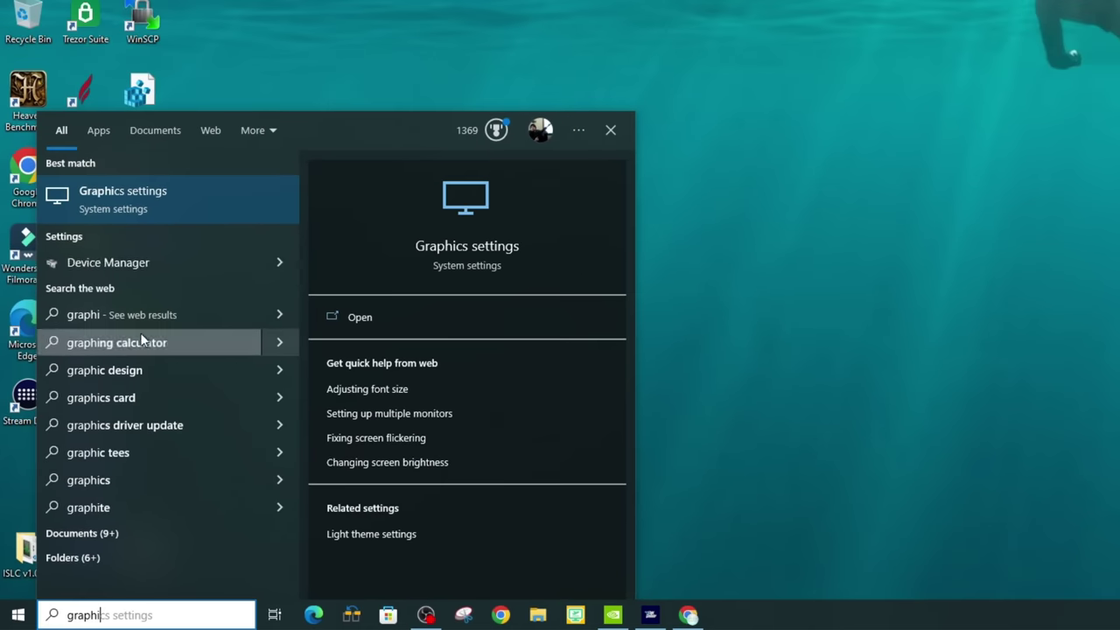
pyautogui.click(112, 204)
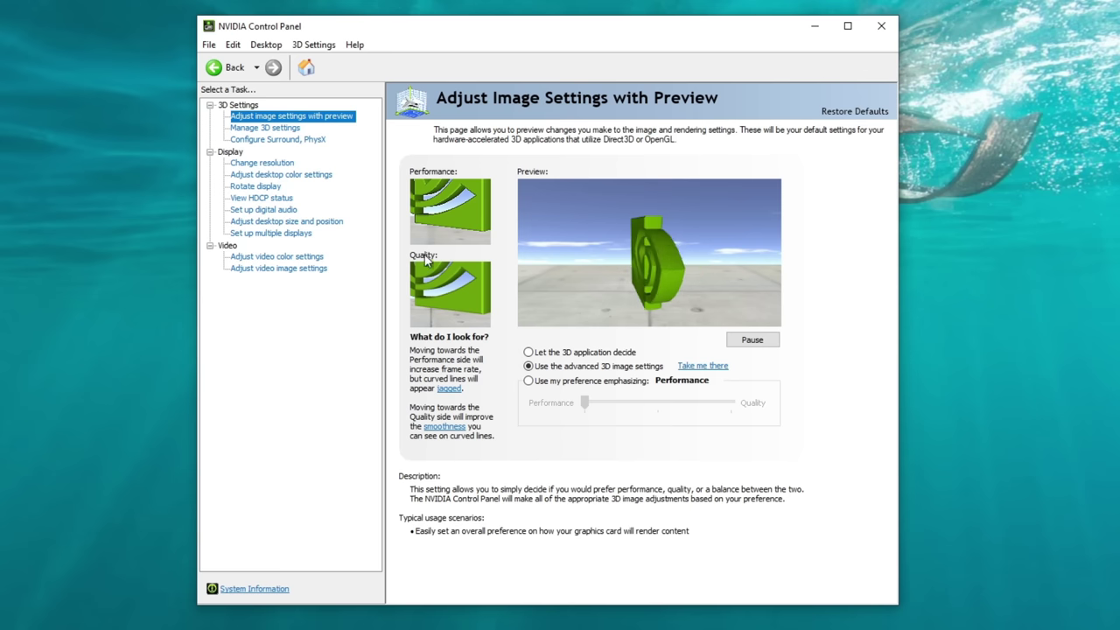
# - Restore all global 3D settings to their NVIDIA default values
pyautogui.click(262, 128)
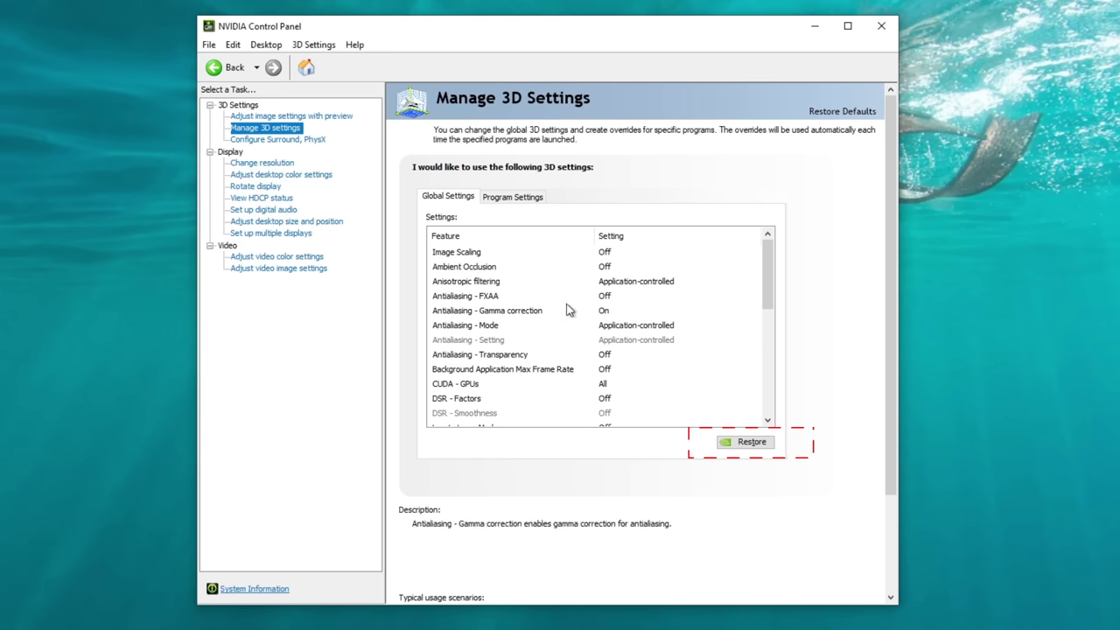
pyautogui.click(748, 444)
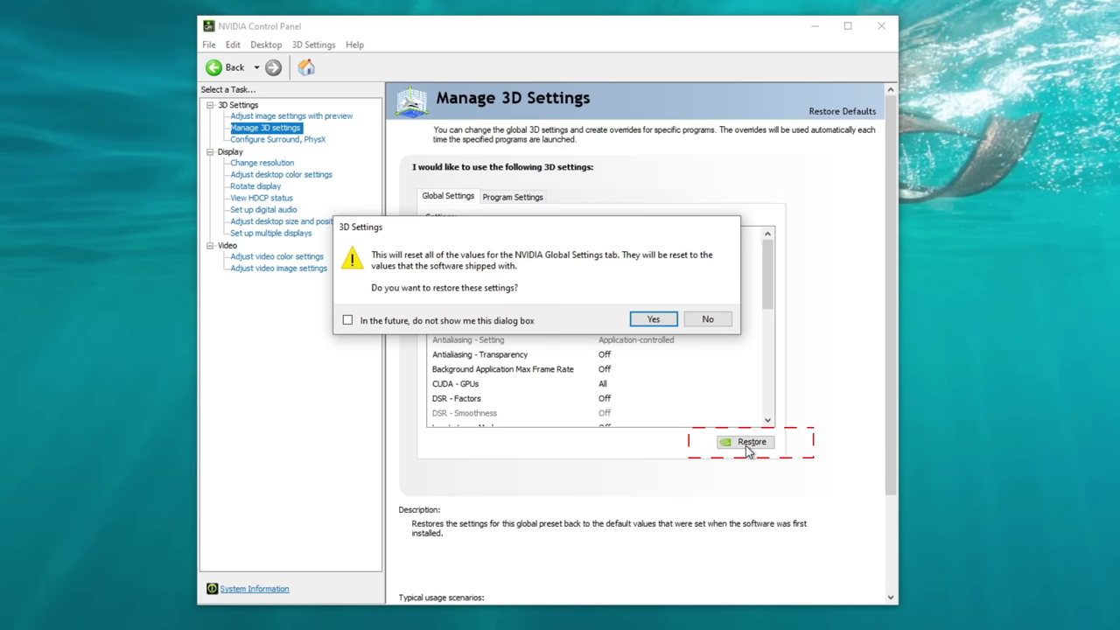
pyautogui.click(655, 320)
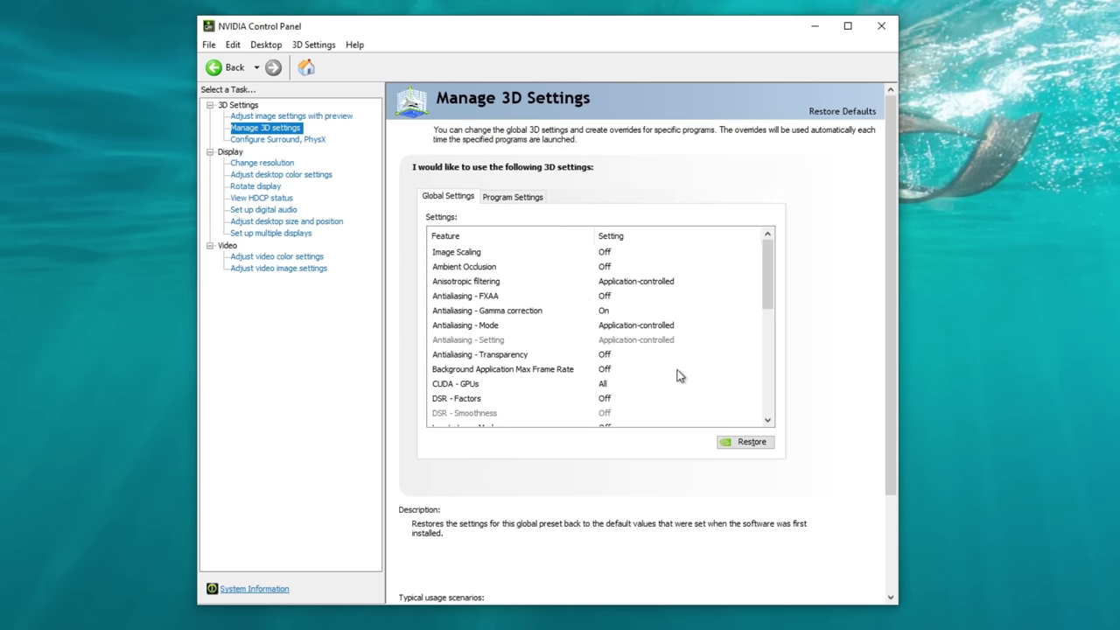
# - Set the global Shader Cache Size to 10 GB and apply the change
pyautogui.scroll(-3, 680, 376)
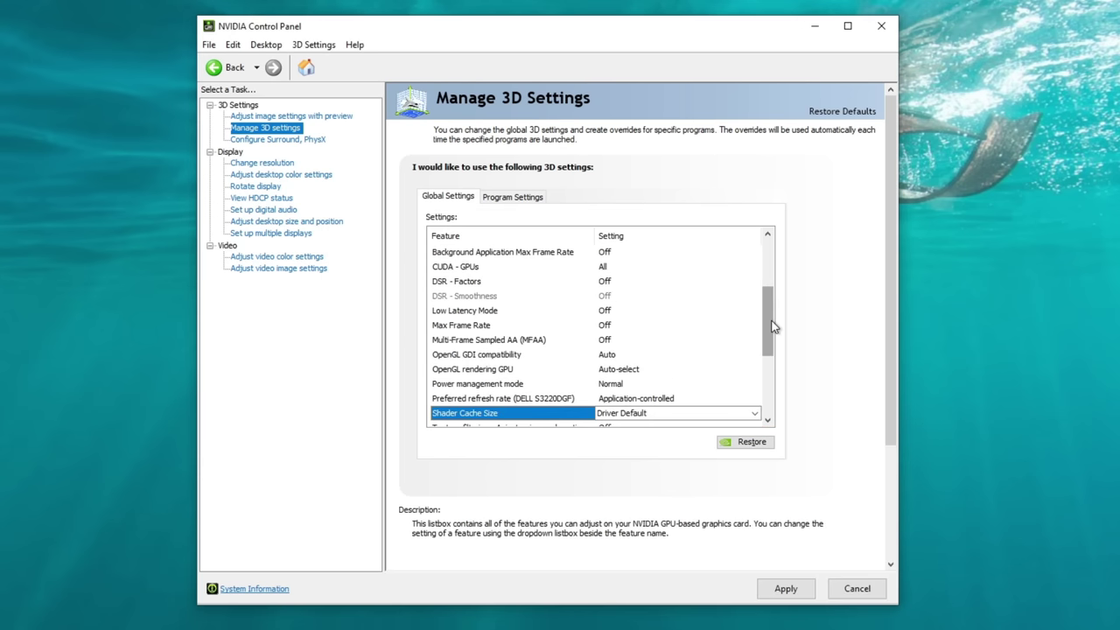
pyautogui.moveTo(767, 330); pyautogui.dragTo(773, 280)
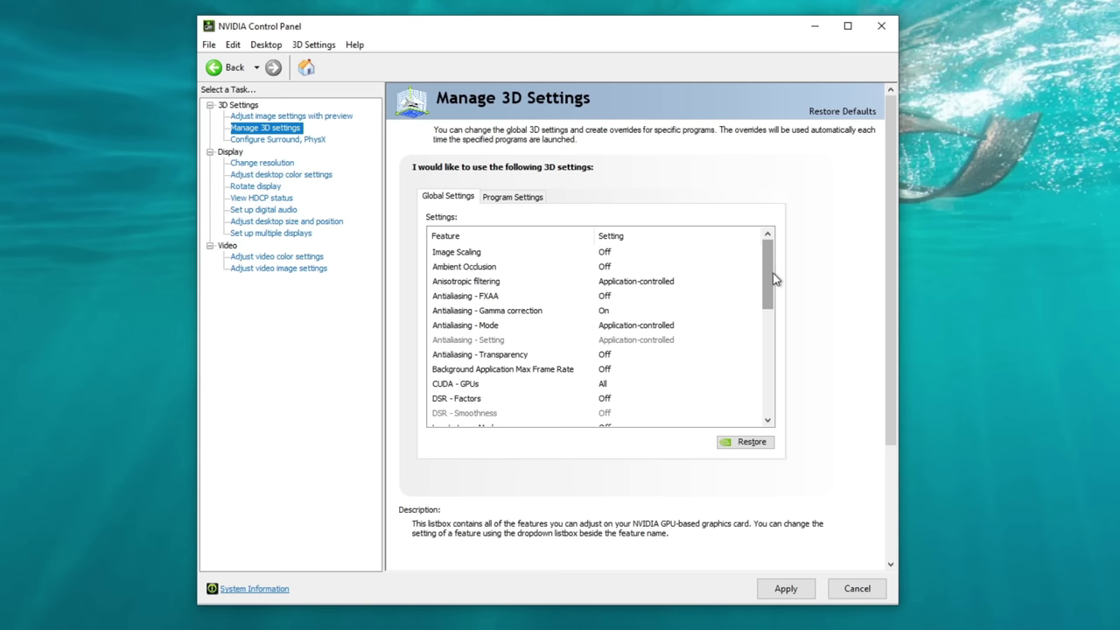
pyautogui.moveTo(773, 278); pyautogui.dragTo(779, 336)
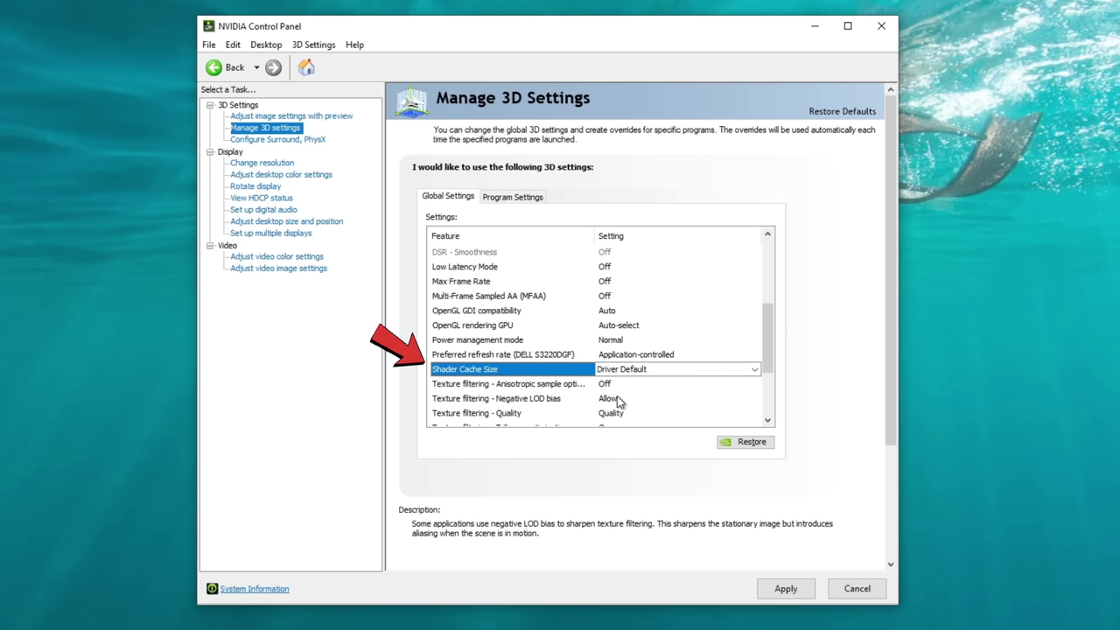
pyautogui.click(755, 370)
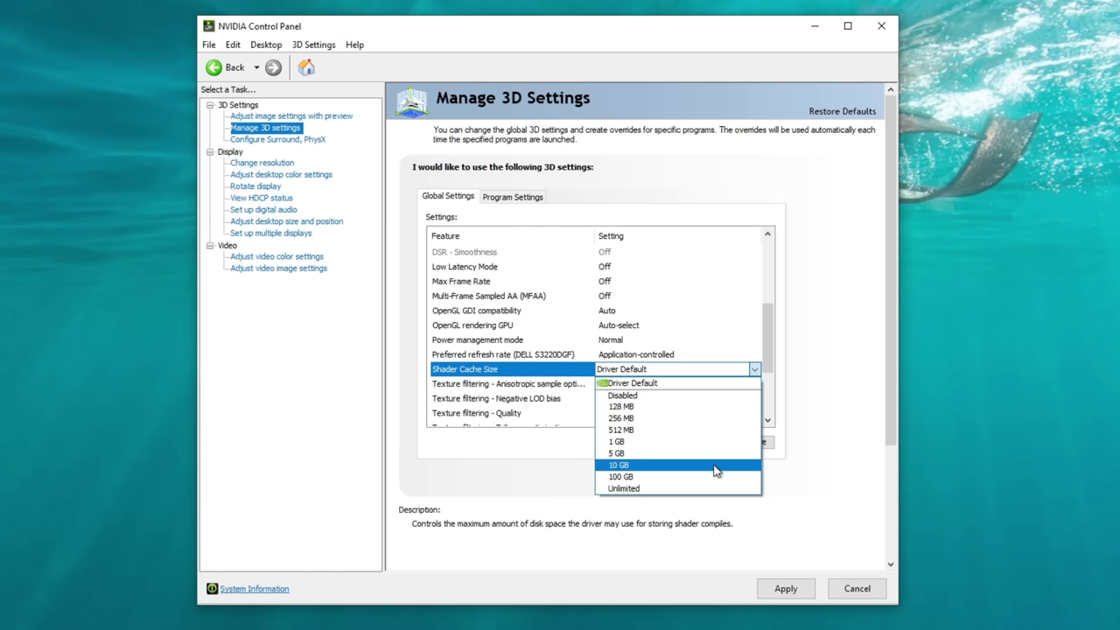
pyautogui.click(715, 469)
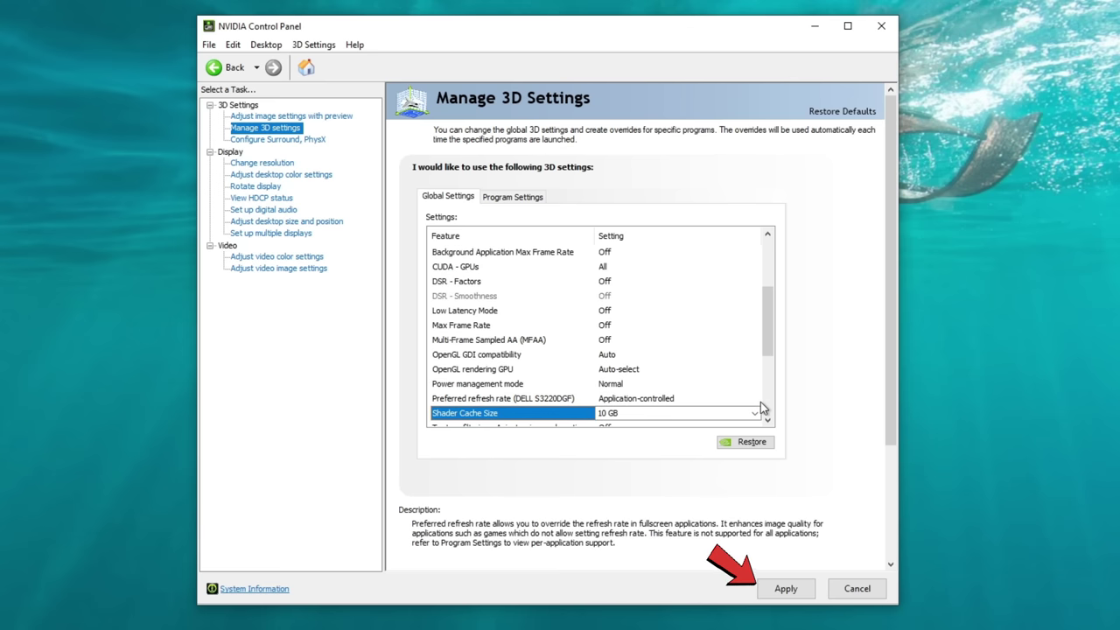
pyautogui.click(786, 588)
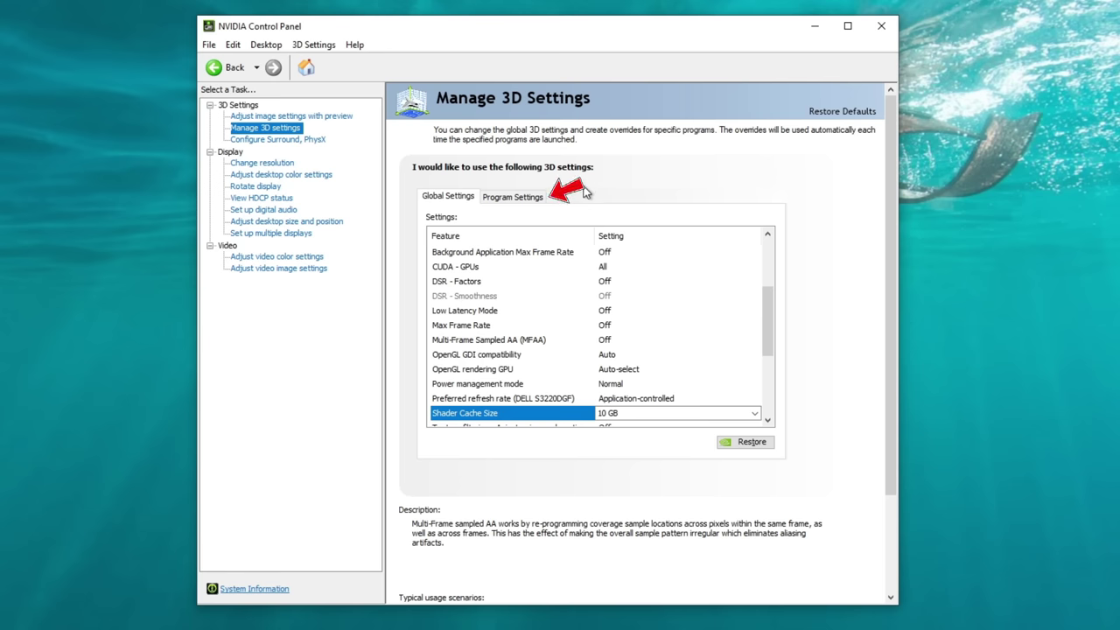
# - Choose Microsoft Flight Simulator as the program to customize and show only programs found on this computer
pyautogui.click(514, 200)
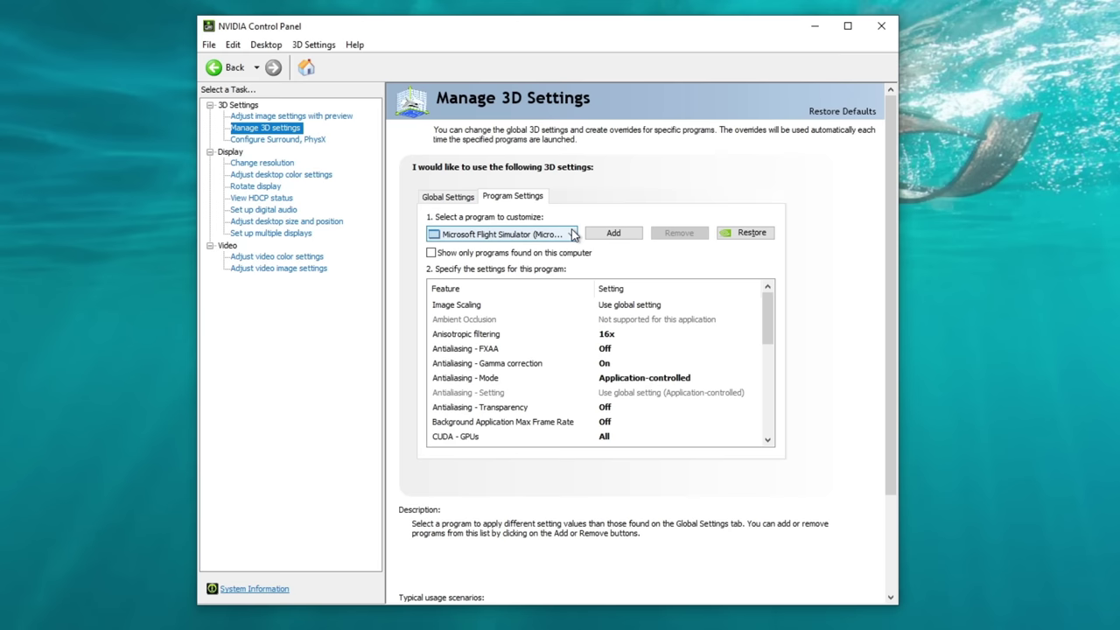
pyautogui.click(573, 234)
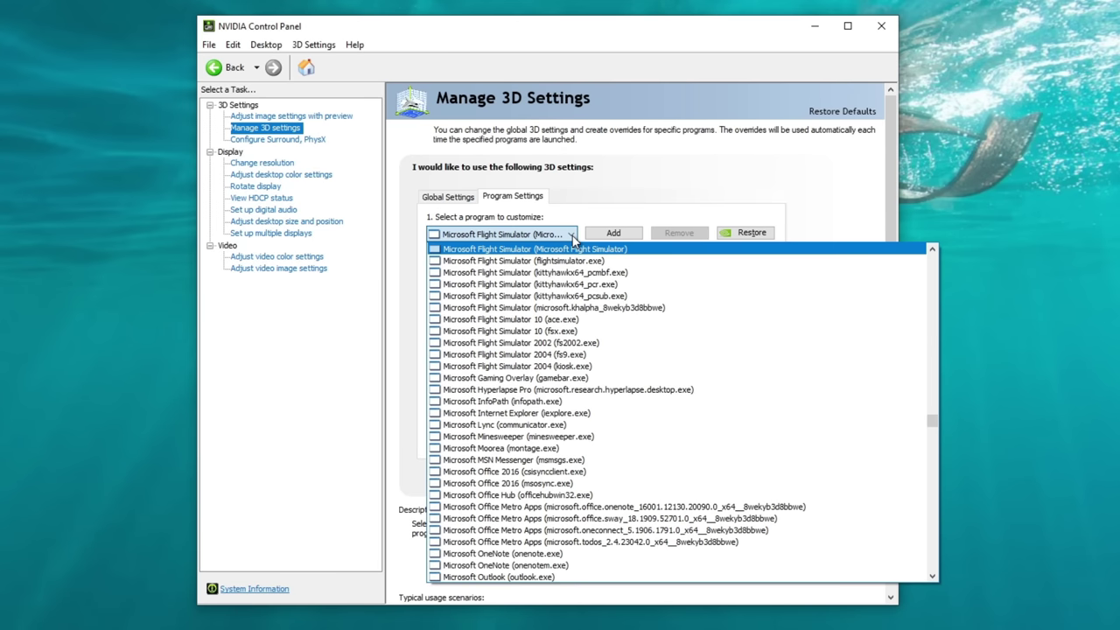
pyautogui.click(575, 249)
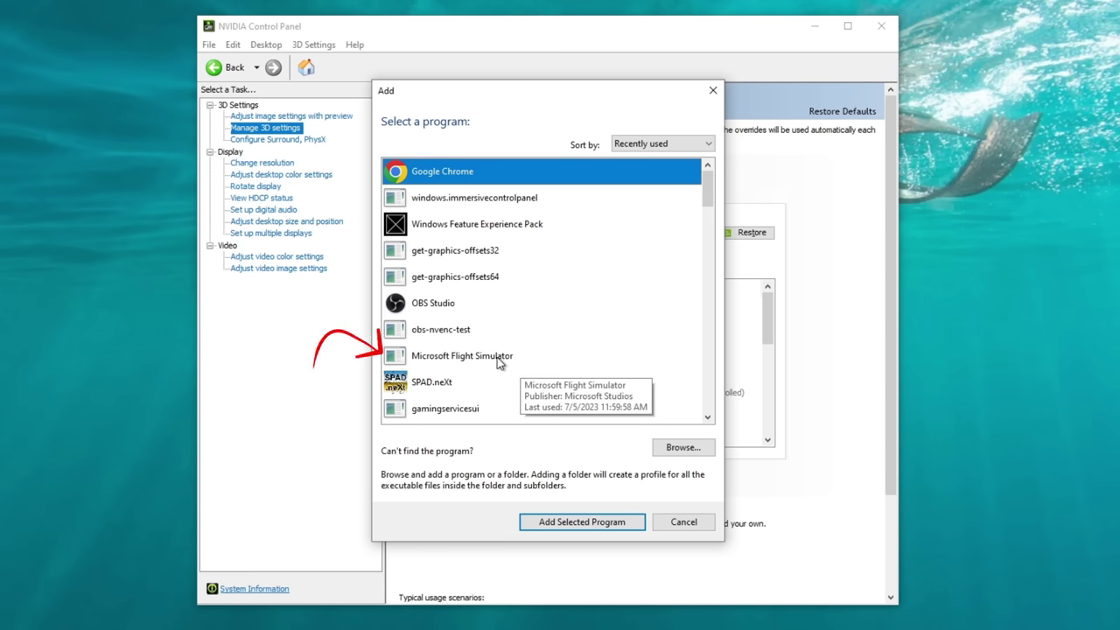
pyautogui.click(440, 364)
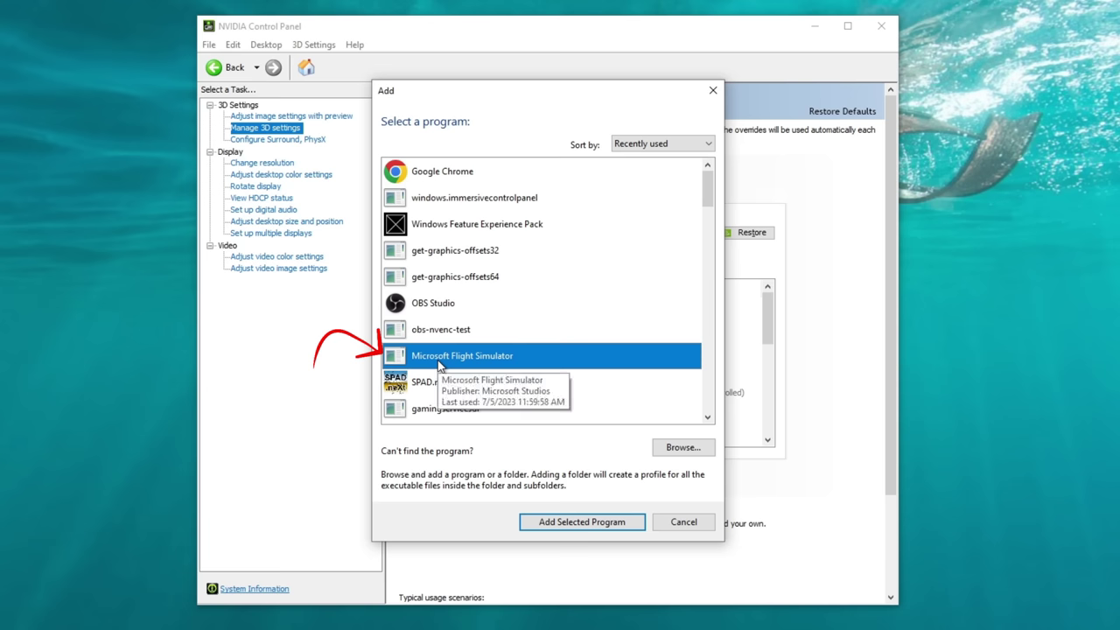
pyautogui.click(694, 528)
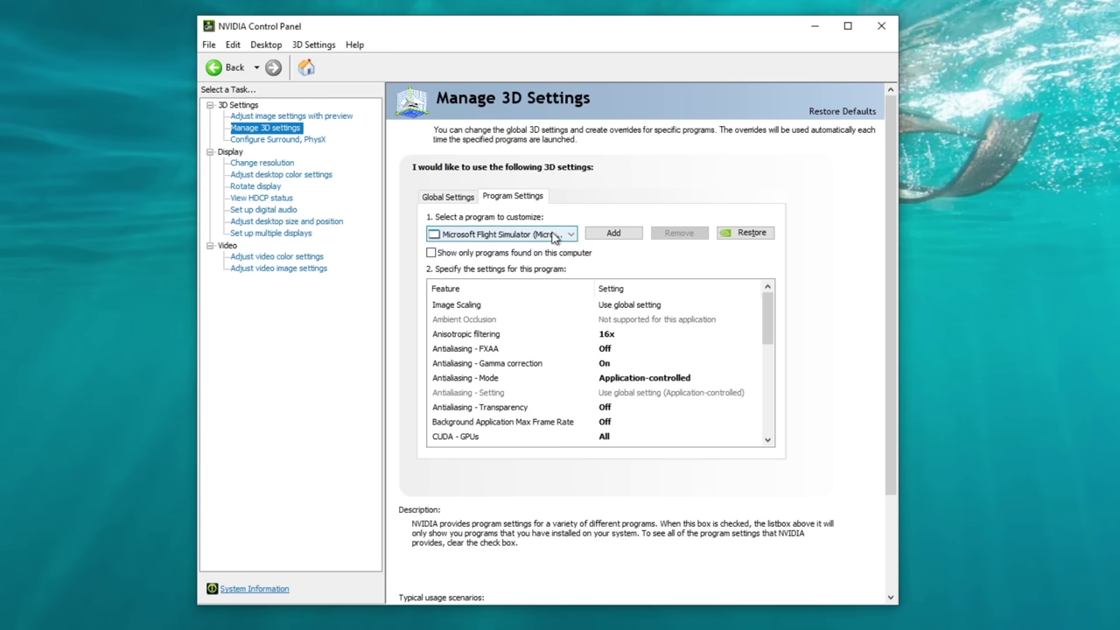
pyautogui.click(430, 252)
pyautogui.click(485, 305)
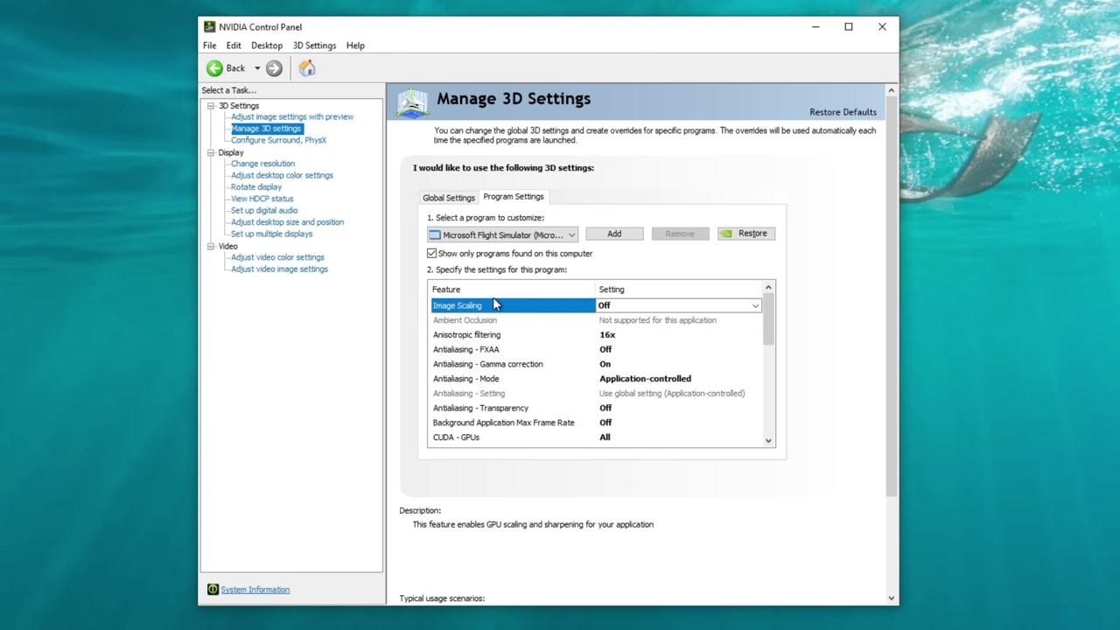
# - Turn on global Image Scaling with GPU scaling and 32% sharpening, and apply it
pyautogui.click(456, 199)
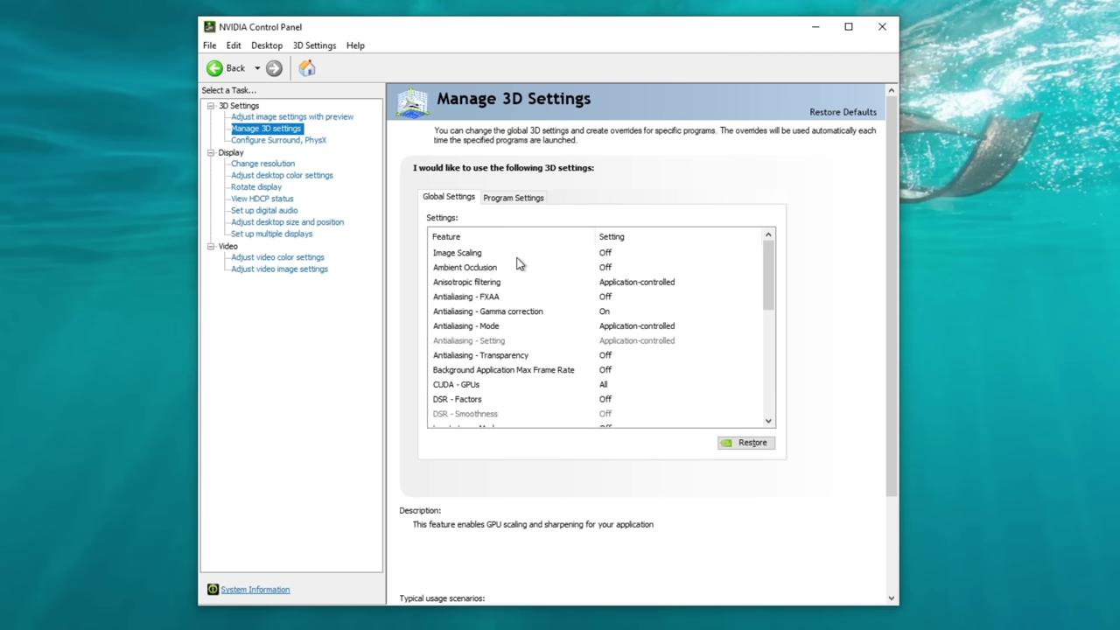
pyautogui.click(622, 253)
pyautogui.click(754, 253)
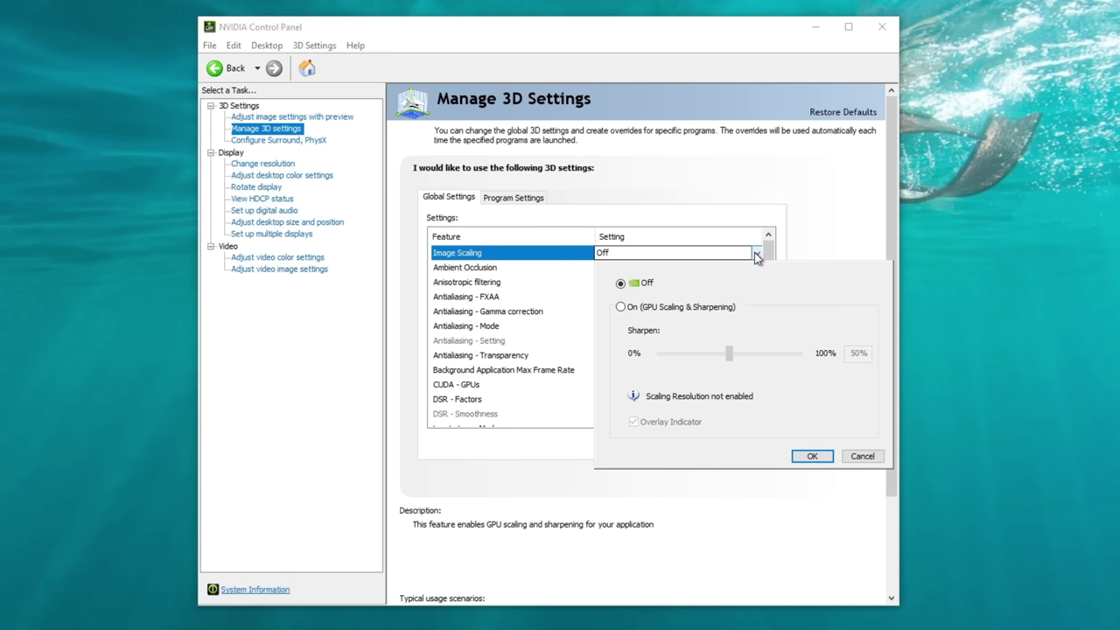
pyautogui.click(620, 307)
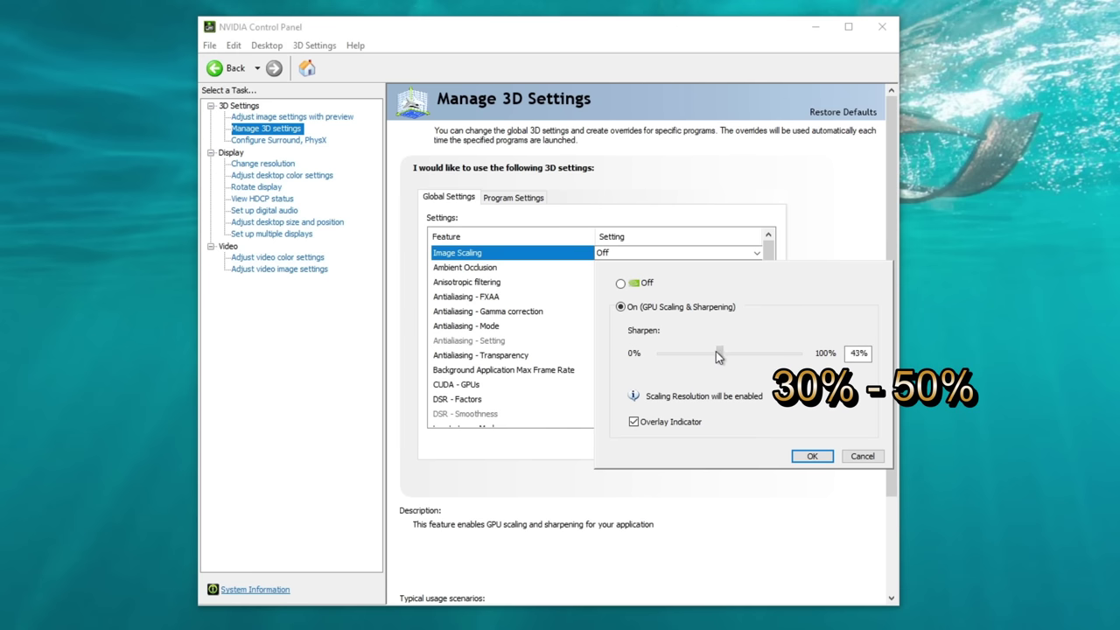
pyautogui.moveTo(716, 351); pyautogui.dragTo(705, 352)
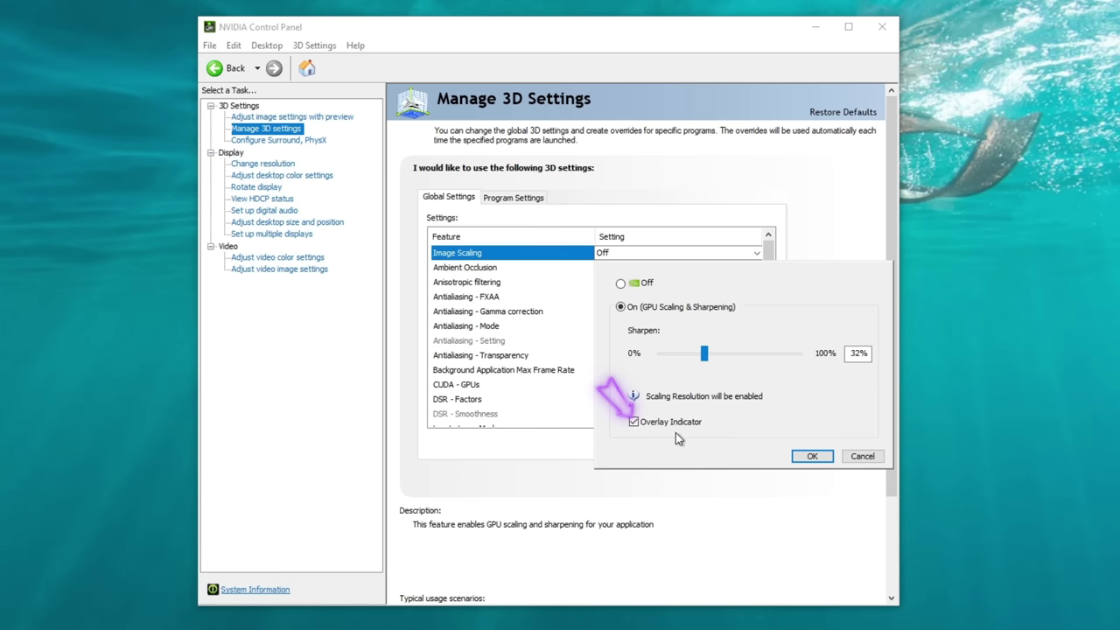
pyautogui.click(811, 456)
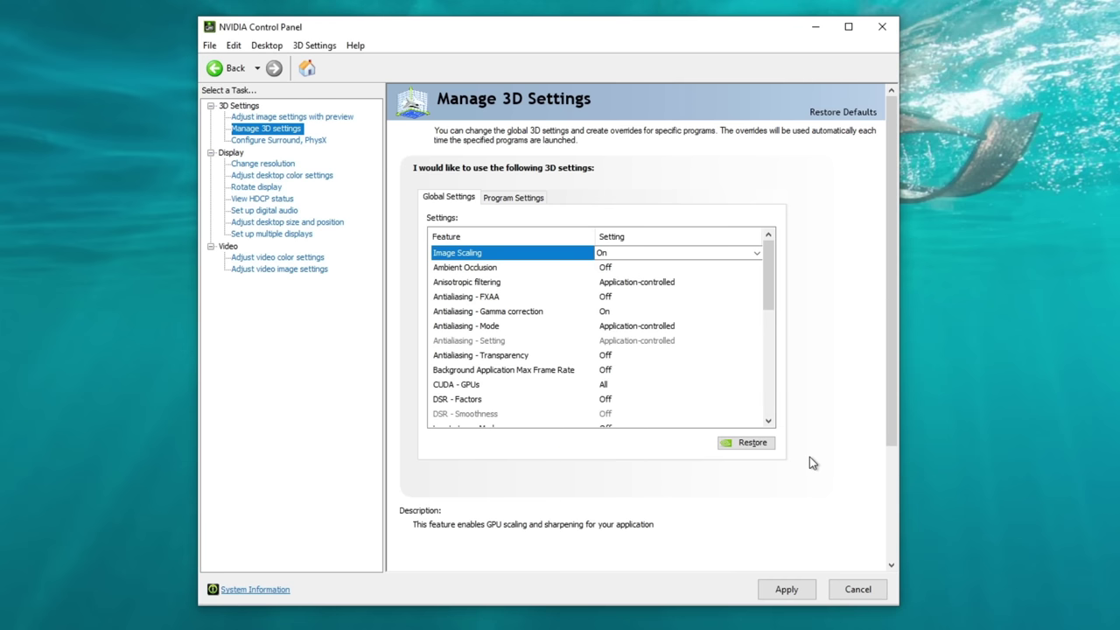
pyautogui.click(793, 591)
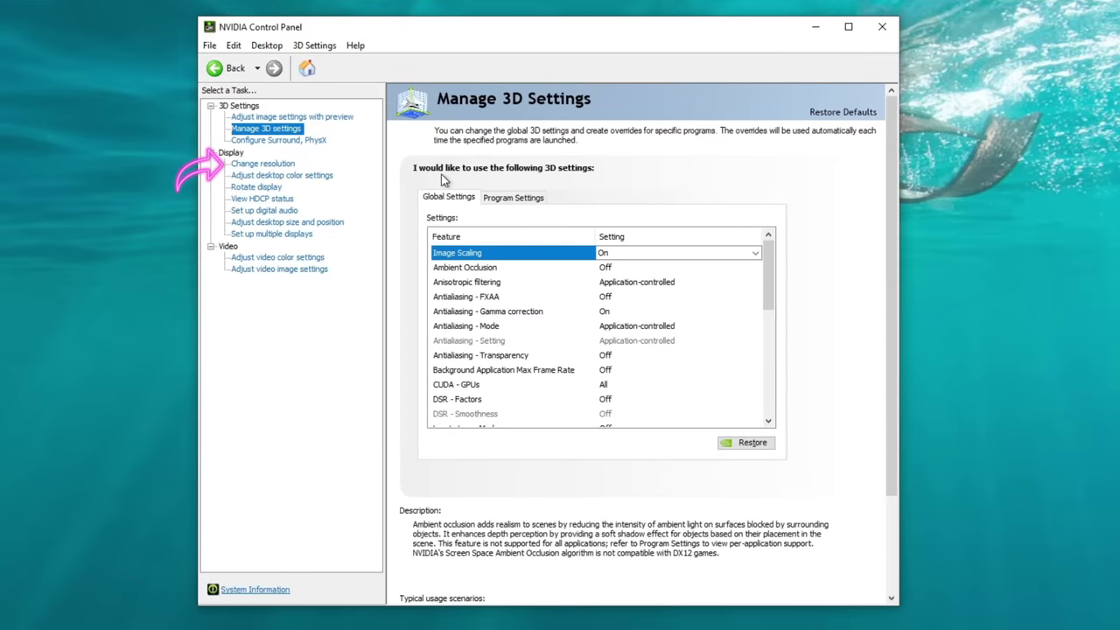
# - Examine the scaled resolutions and the refresh rate offered for the DELL S3220DGF display
pyautogui.click(265, 167)
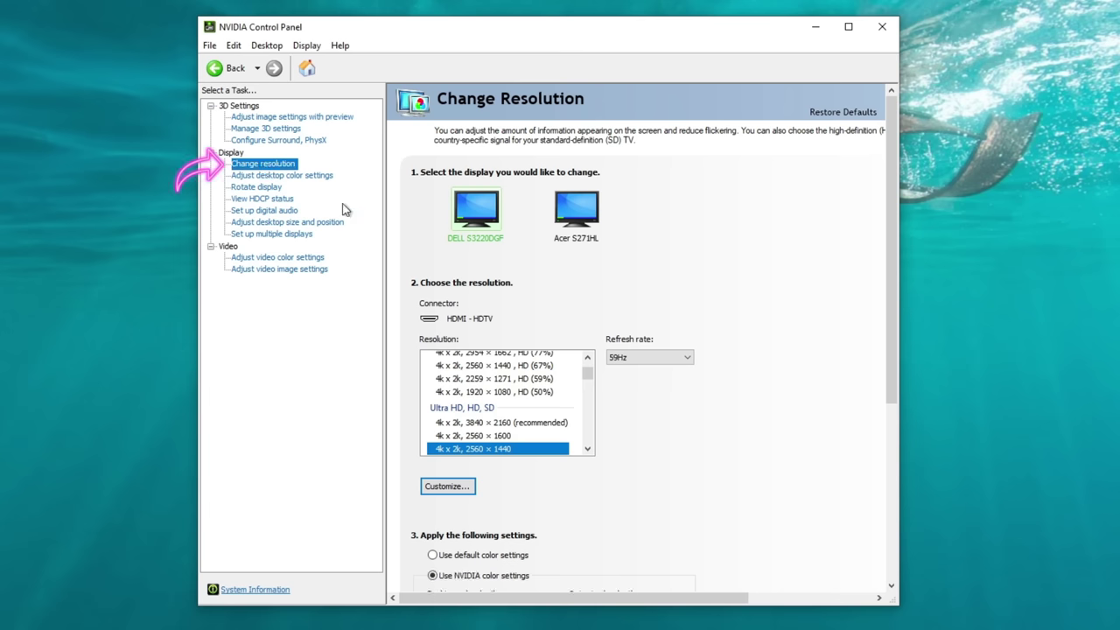
pyautogui.scroll(-1, 595, 329)
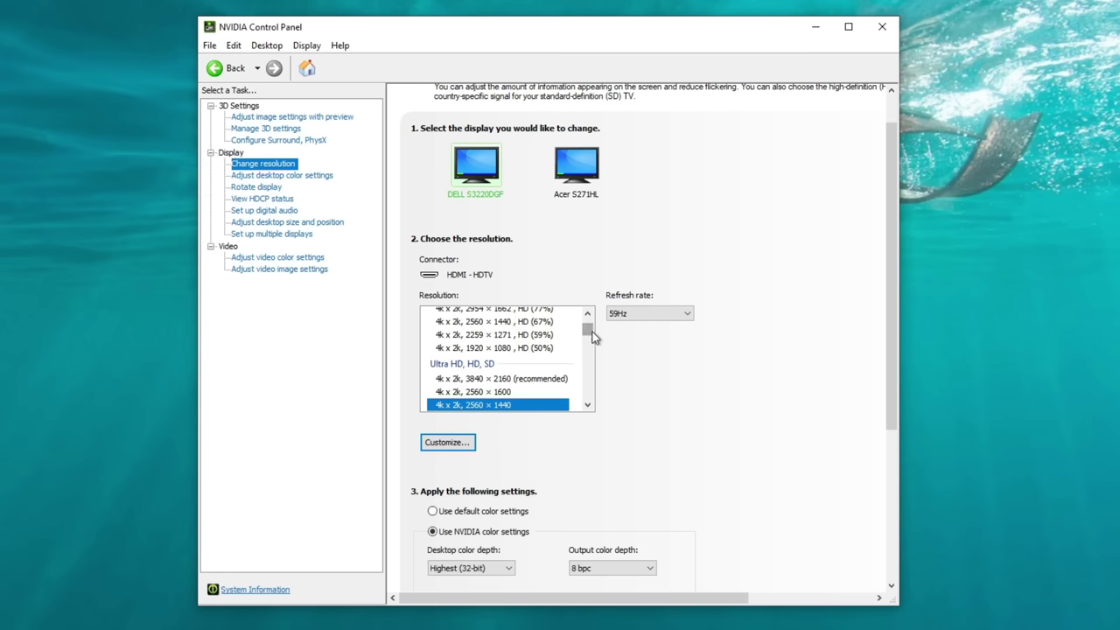
pyautogui.scroll(1, 589, 325)
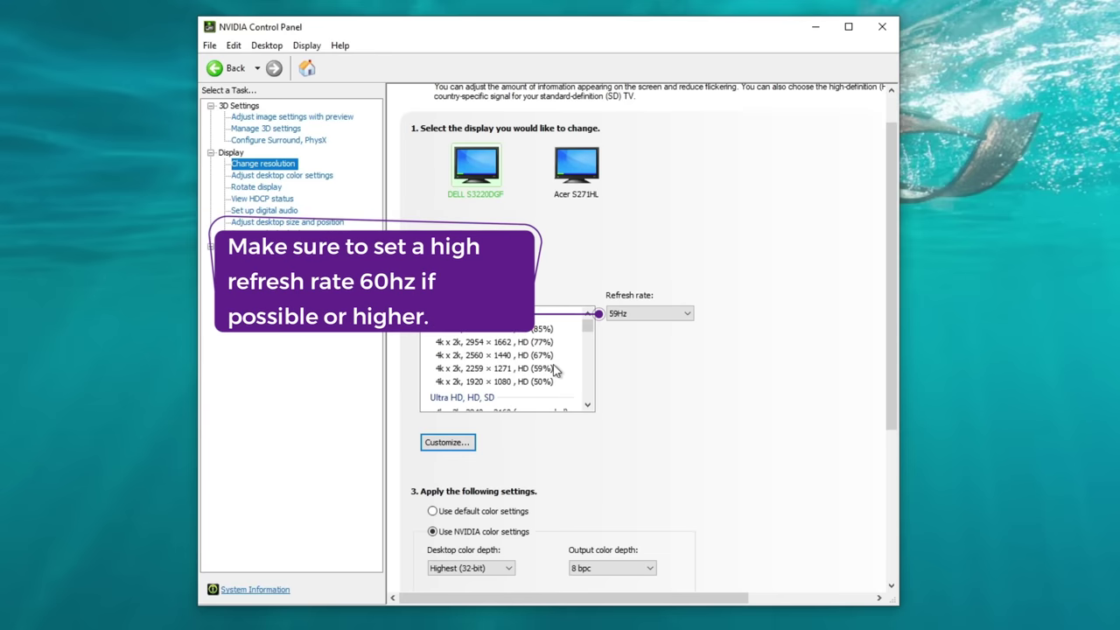
pyautogui.click(562, 359)
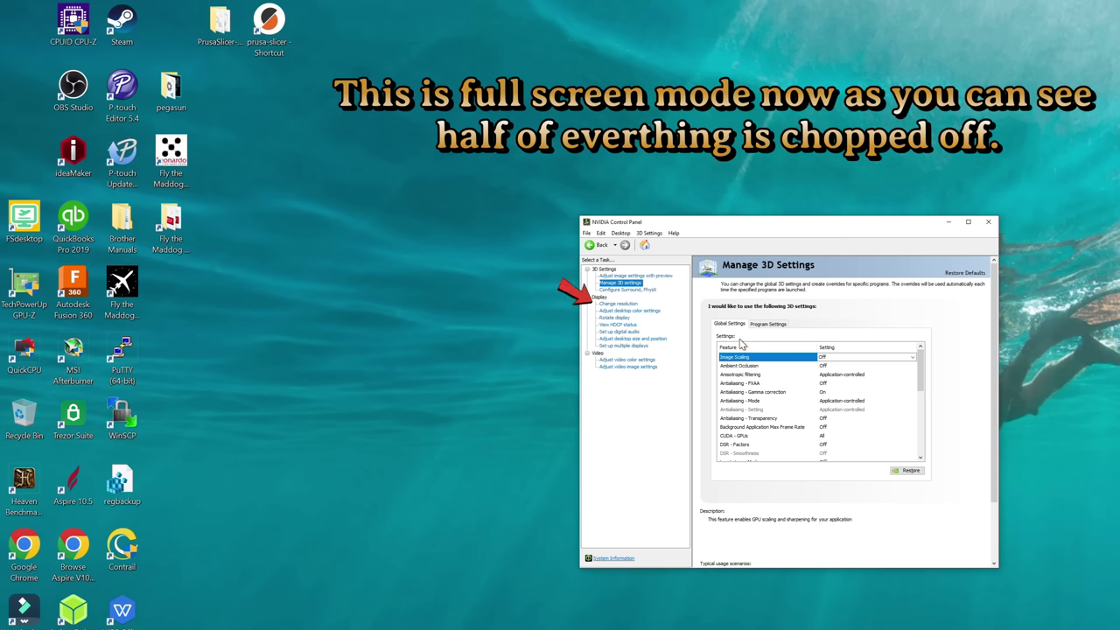
# - Set the DELL display's resolution to the native PC mode of 2560 × 1440 and apply it
pyautogui.click(628, 305)
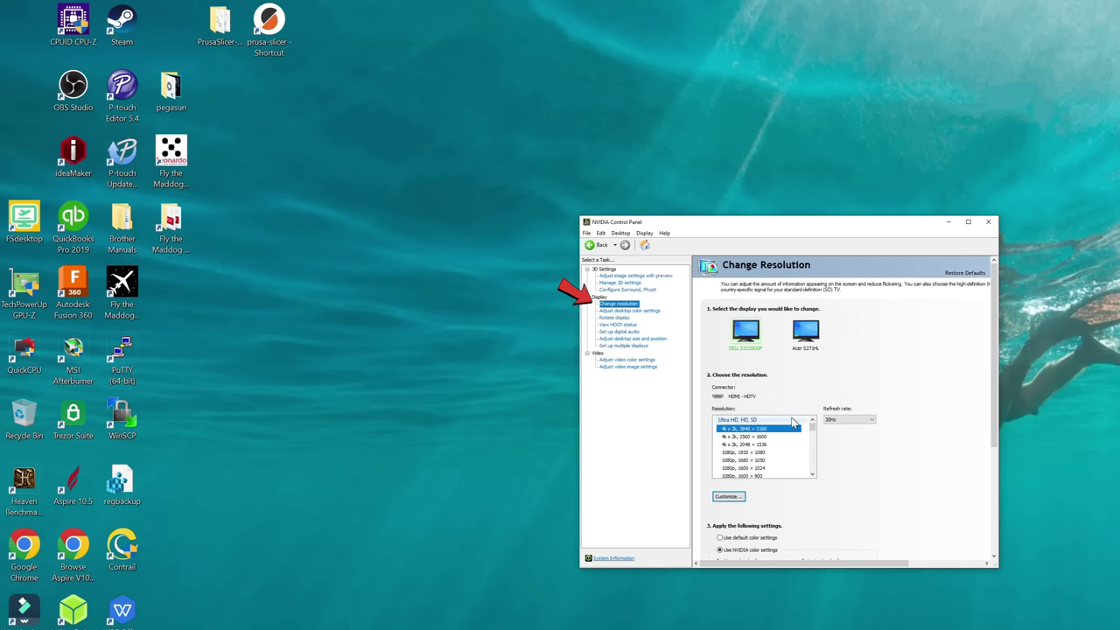
pyautogui.moveTo(811, 431); pyautogui.dragTo(812, 455)
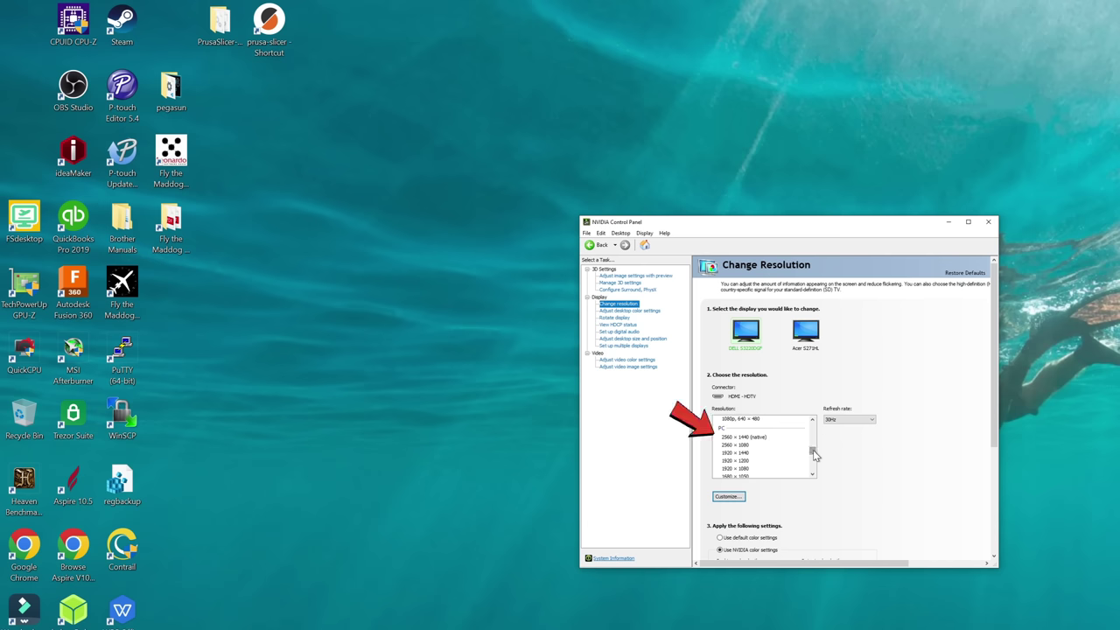
pyautogui.click(773, 437)
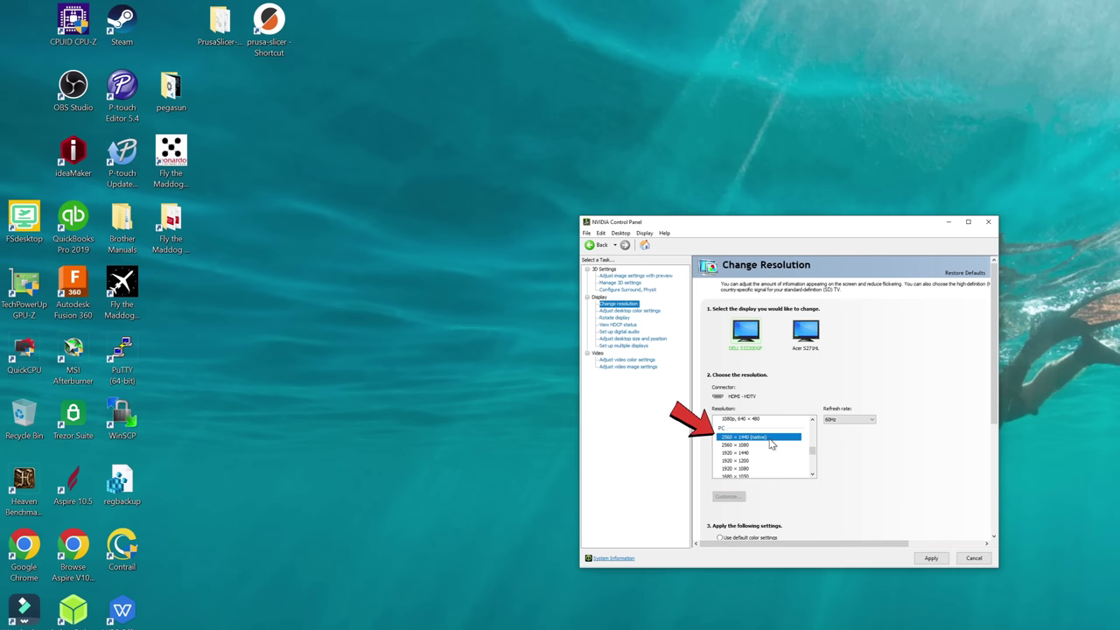
pyautogui.click(931, 558)
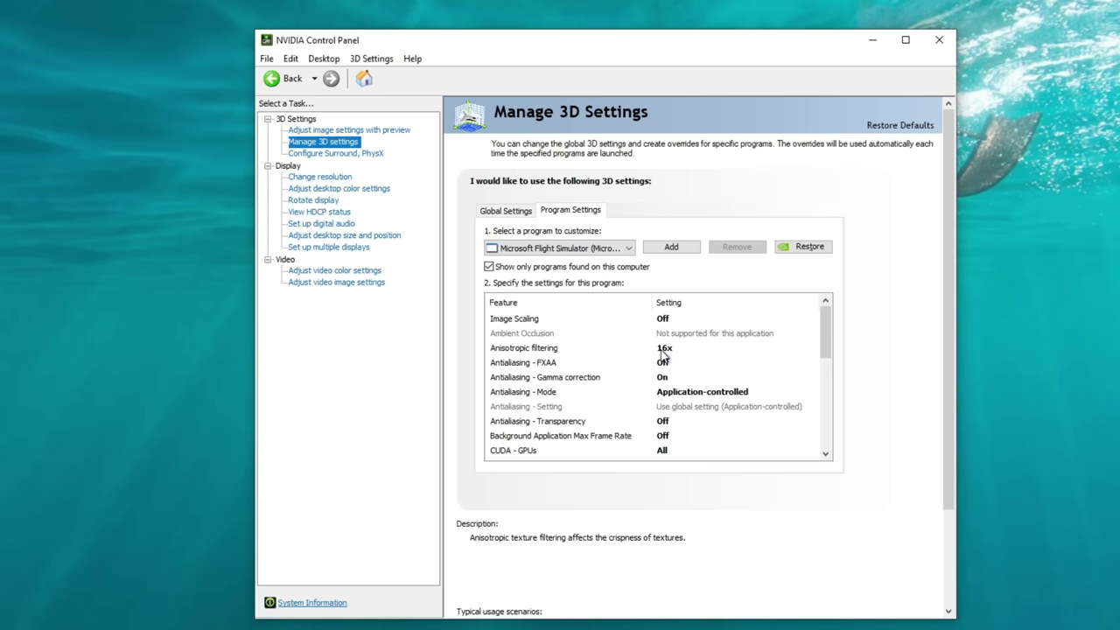
# - Set CUDA - GPUs for Microsoft Flight Simulator to use the NVIDIA GeForce RTX 3080 Ti
pyautogui.moveTo(683, 357)
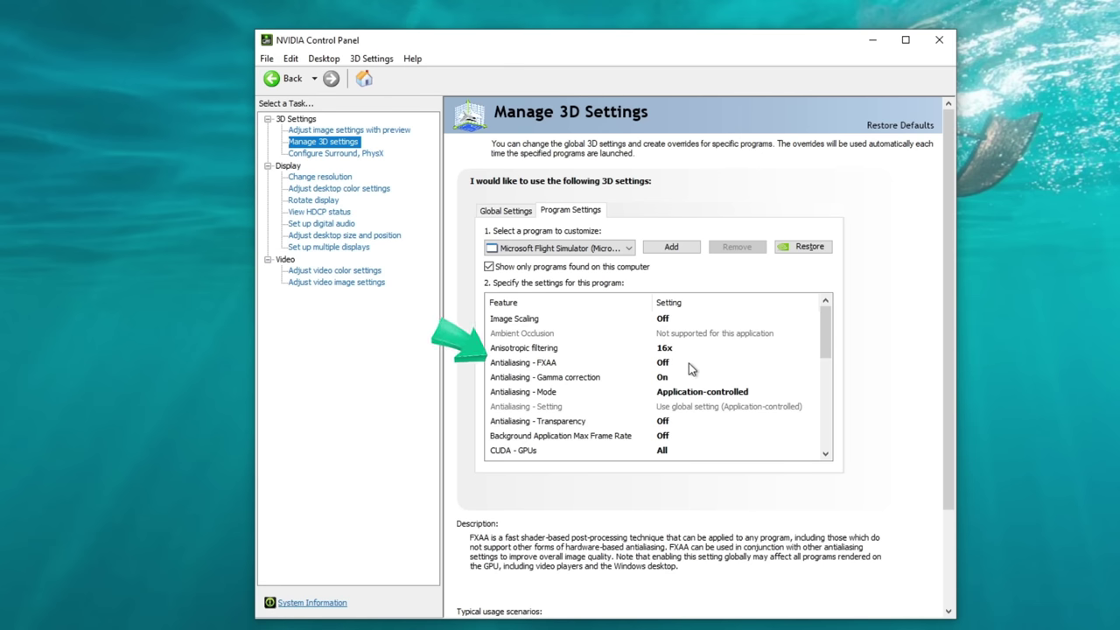
pyautogui.moveTo(690, 380)
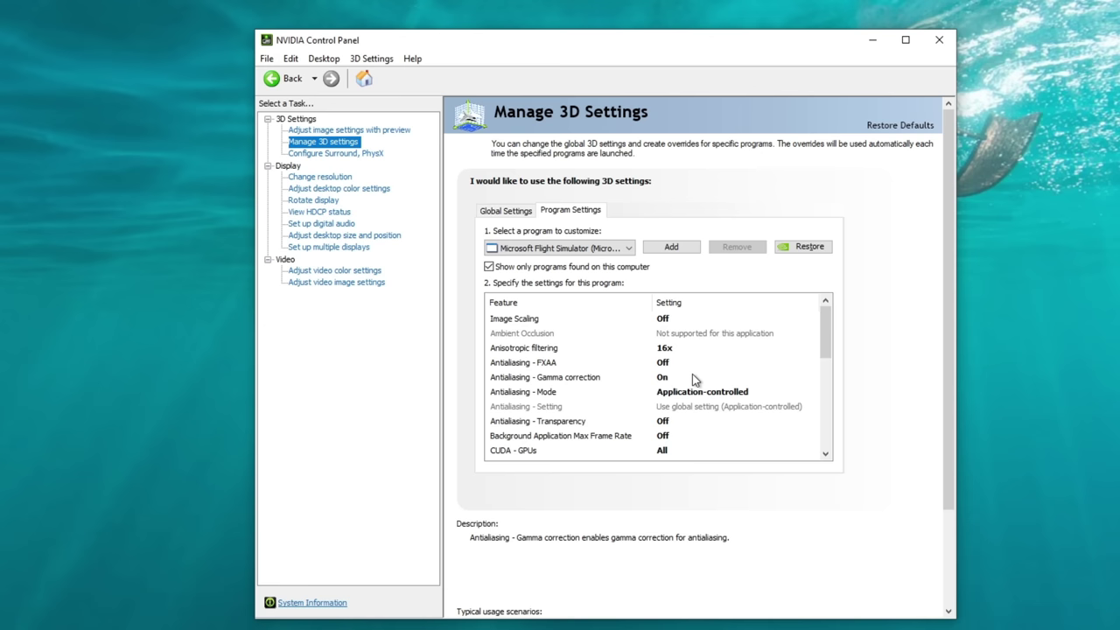
pyautogui.moveTo(726, 367)
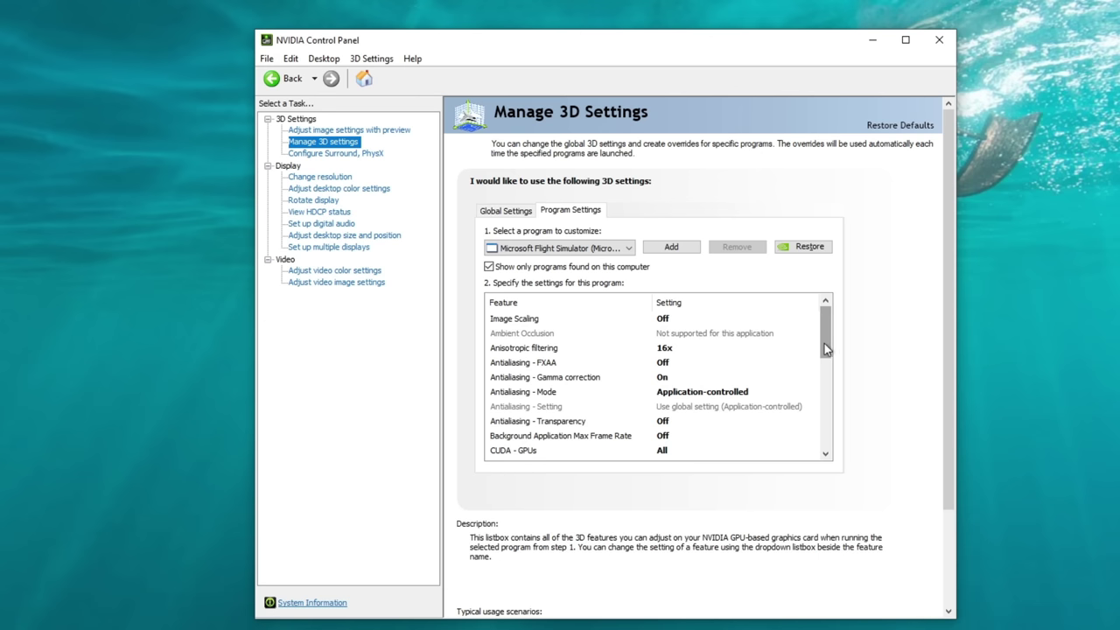
pyautogui.moveTo(824, 343); pyautogui.dragTo(818, 367)
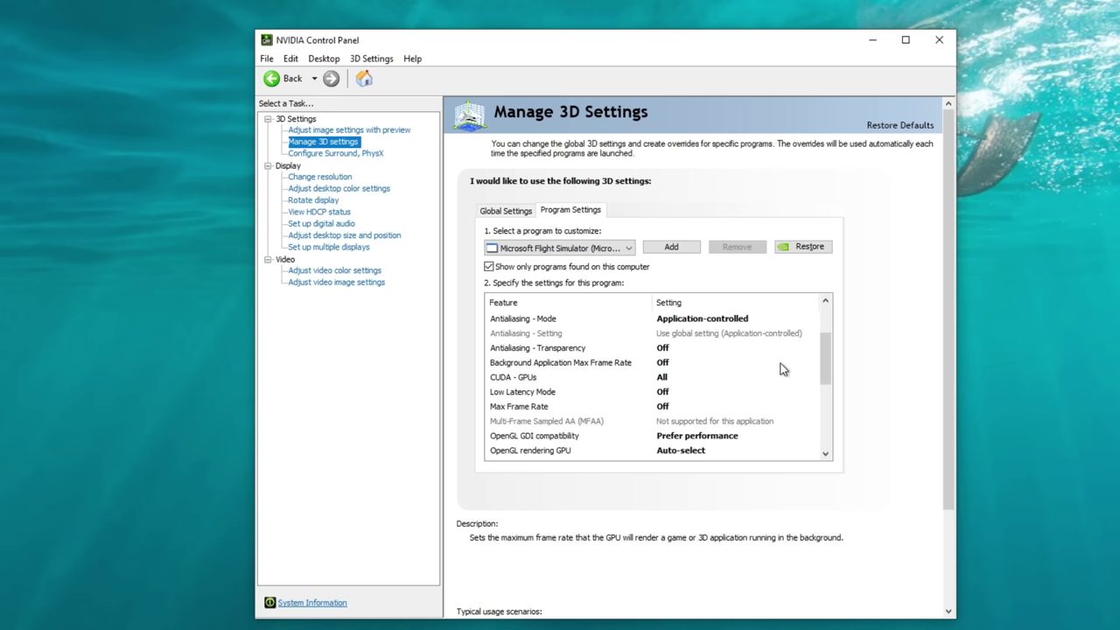
pyautogui.moveTo(705, 353)
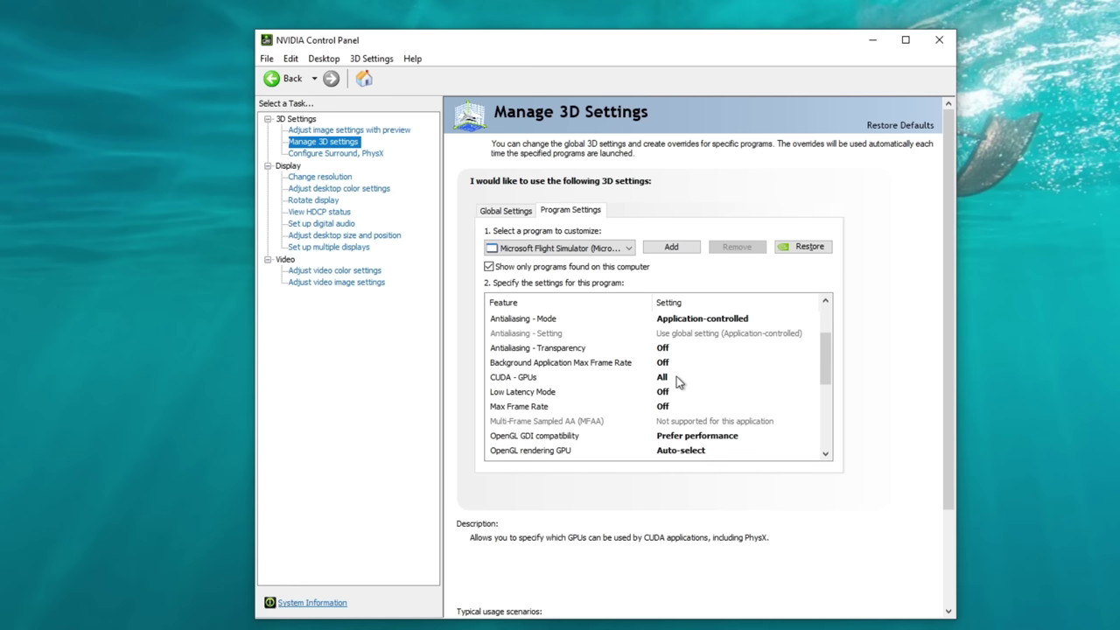
pyautogui.click(670, 377)
pyautogui.click(670, 377)
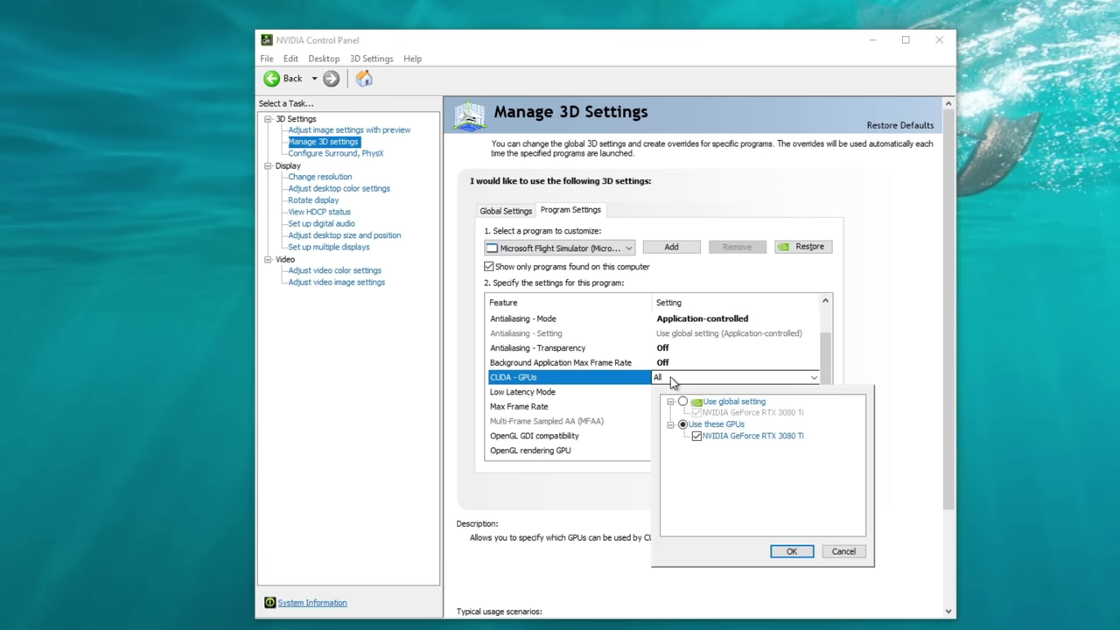
pyautogui.click(792, 552)
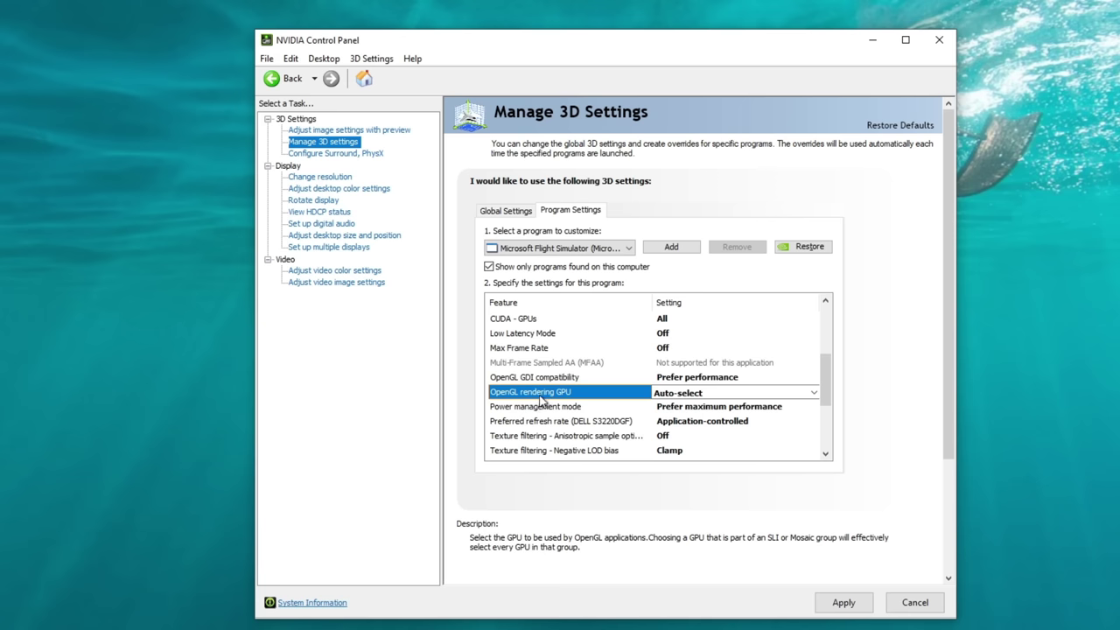
# - Set the program's power management mode to Prefer maximum performance
pyautogui.click(547, 409)
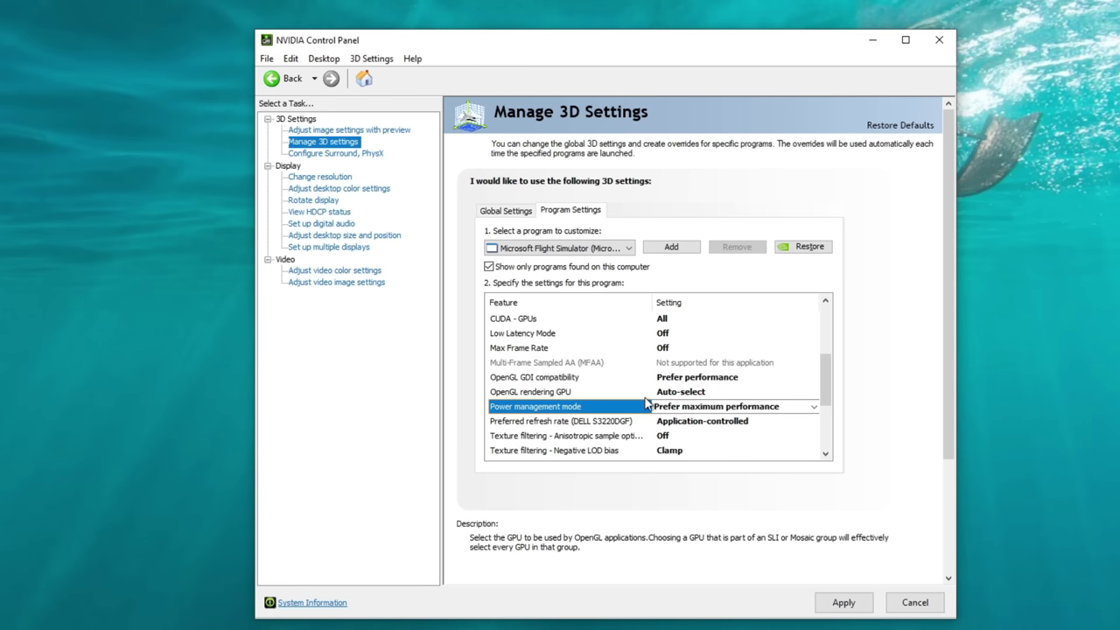
pyautogui.click(663, 407)
pyautogui.click(669, 435)
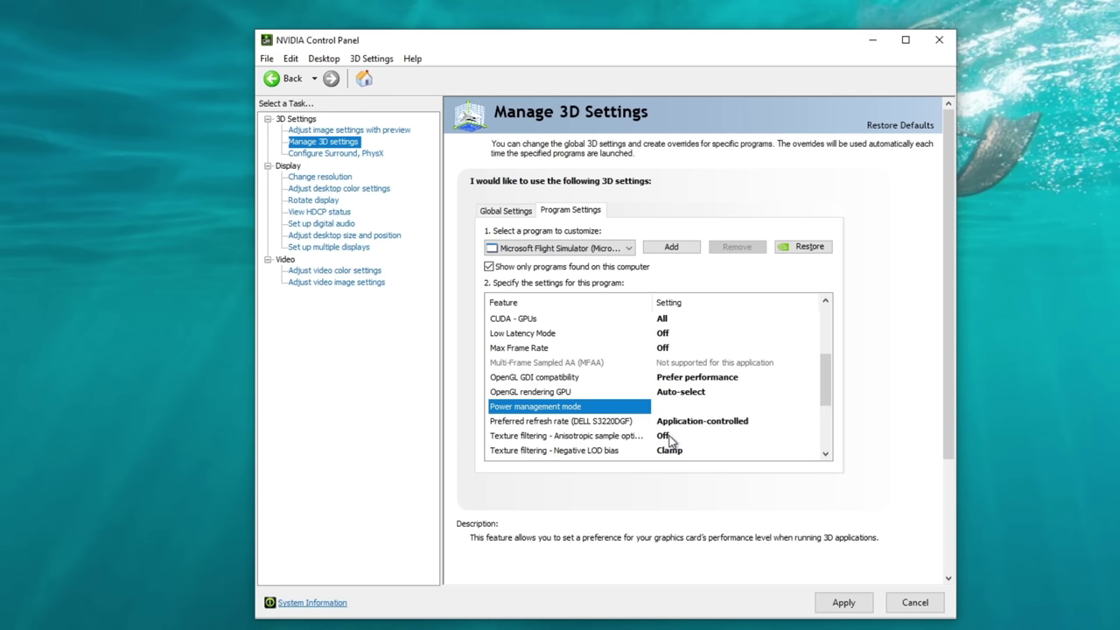
pyautogui.scroll(-1, 627, 439)
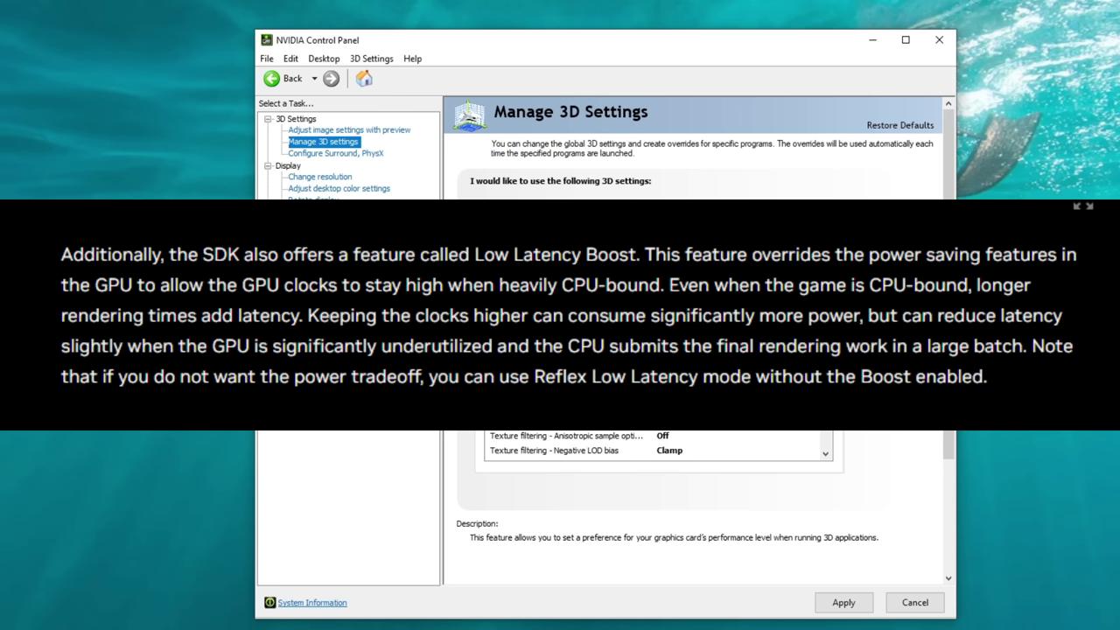
pyautogui.hotkey('alt', 'Down')
pyautogui.press('Down')
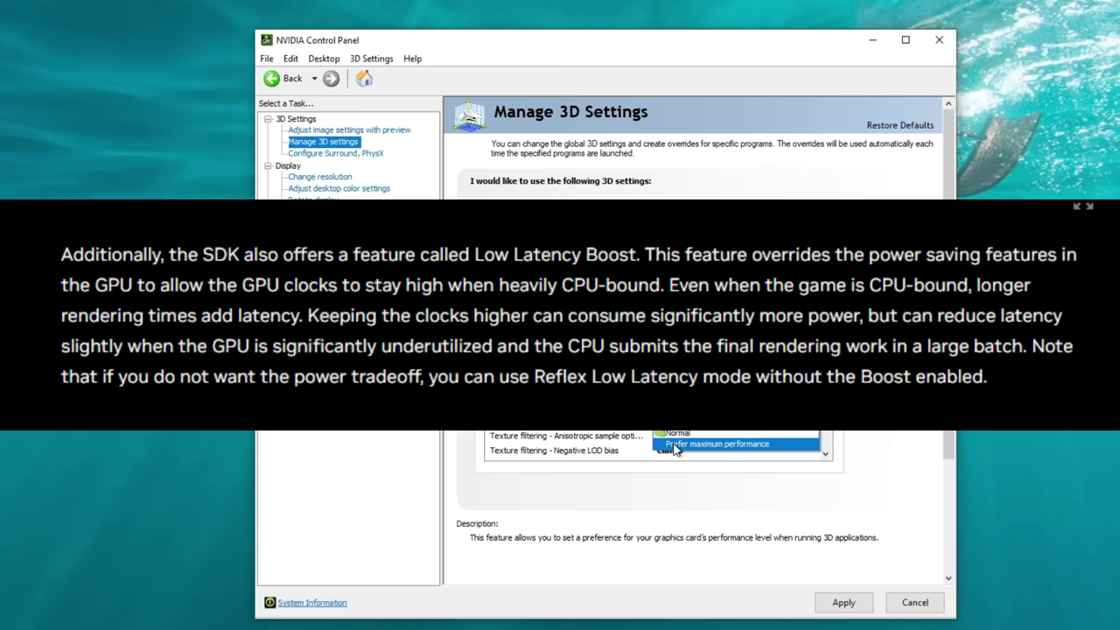
pyautogui.press('Return')
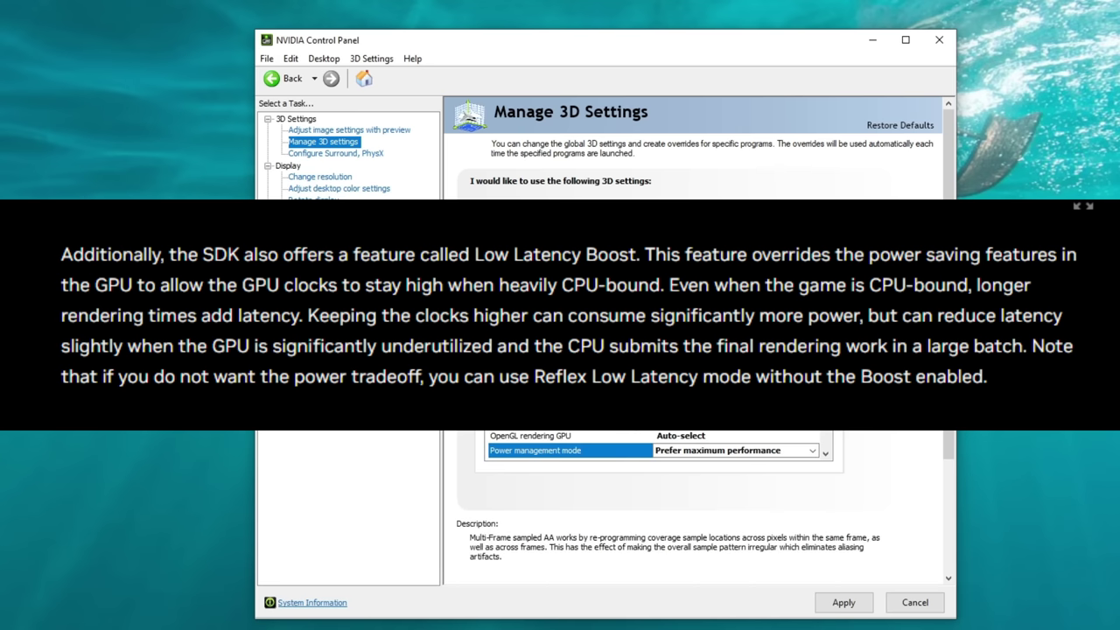
# - Check the preferred refresh rate options for the DELL S3220DGF and keep Application-controlled
pyautogui.click(544, 379)
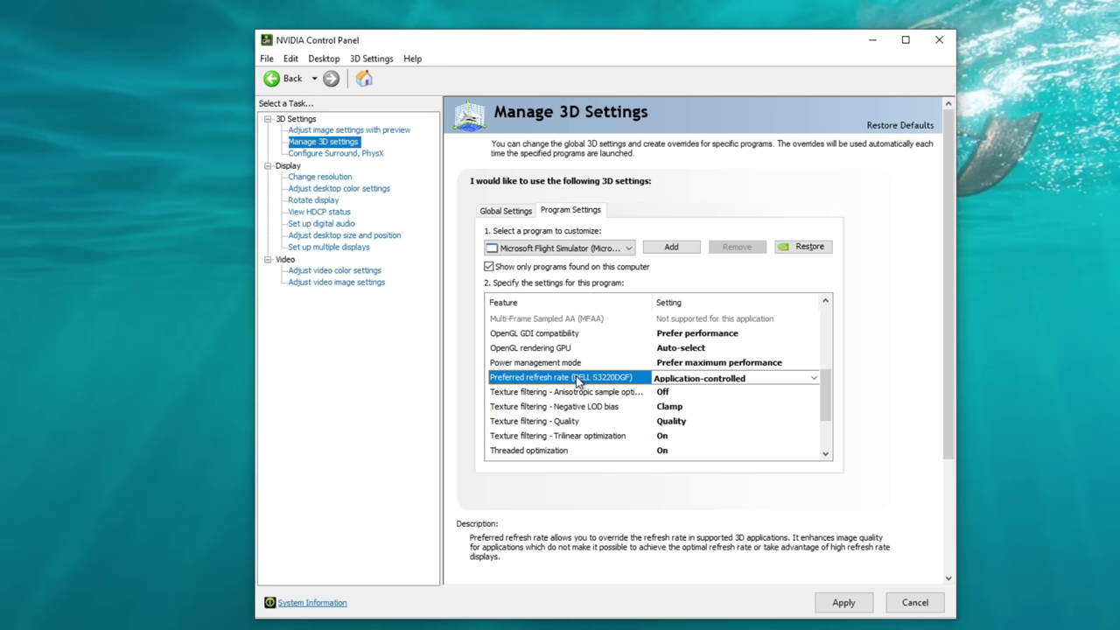
pyautogui.click(724, 383)
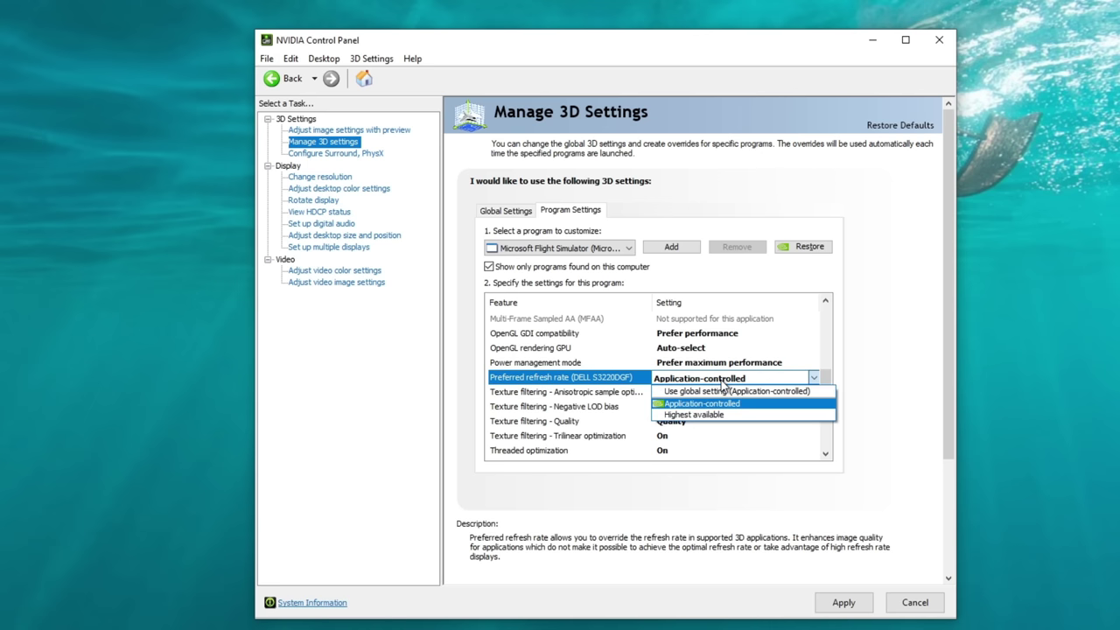
pyautogui.click(723, 383)
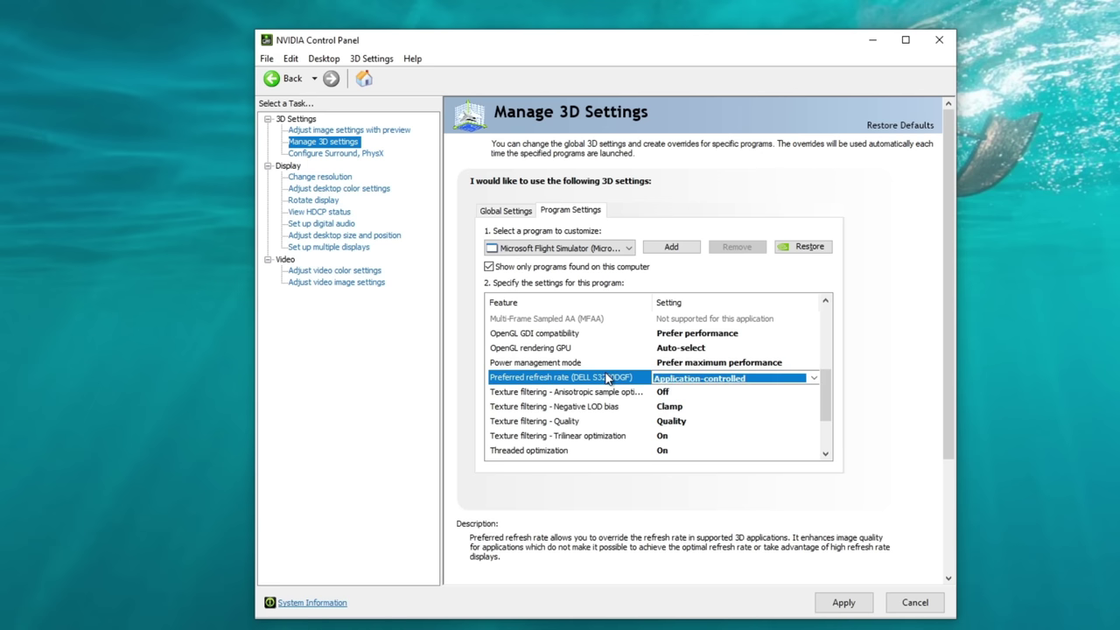
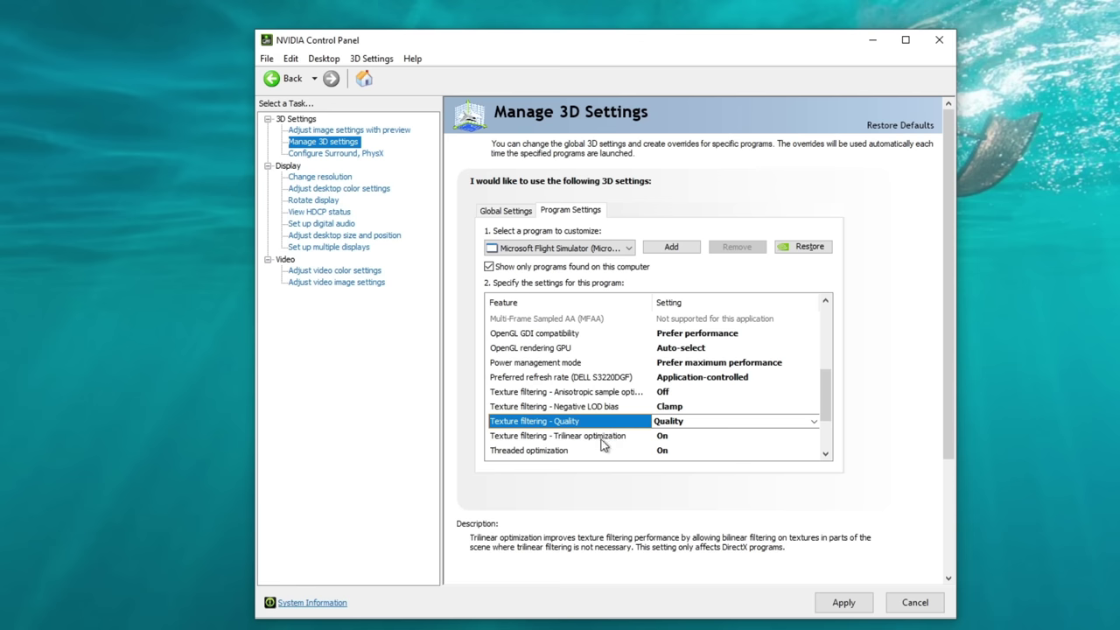
# - Examine the program's texture filtering, threaded optimization, triple buffering and vertical sync settings
pyautogui.scroll(-1, 617, 406)
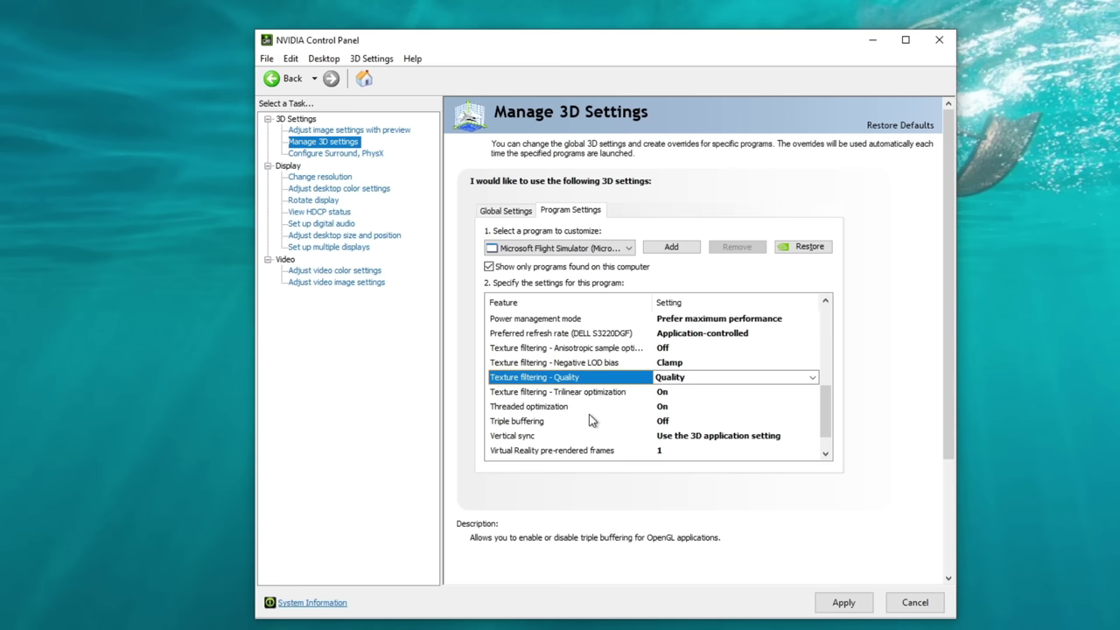
pyautogui.click(546, 433)
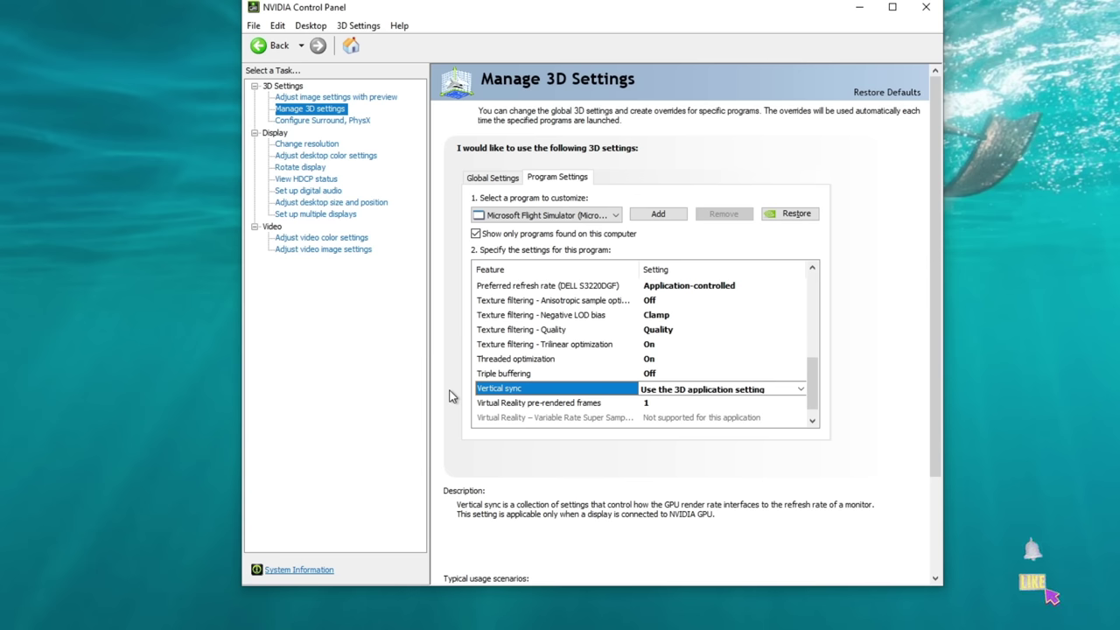
pyautogui.scroll(-1, 445, 344)
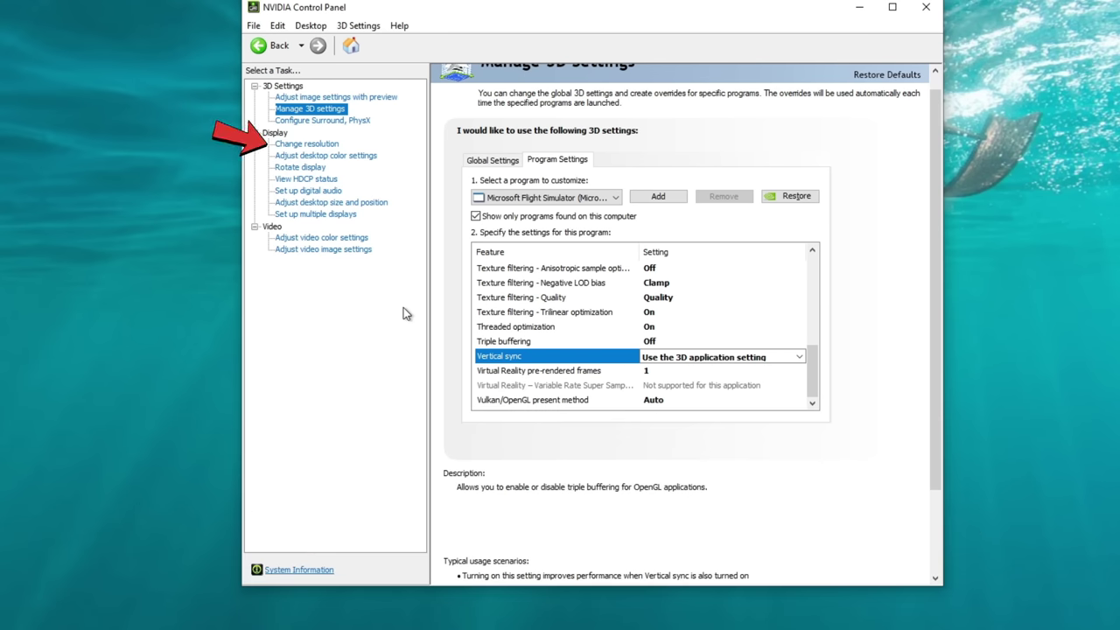
# - Set the DELL display's refresh rate to 144 Hz at the native 2560 × 1440 PC resolution
pyautogui.click(294, 150)
pyautogui.moveTo(632, 365)
pyautogui.mouseDown()
pyautogui.moveTo(632, 322)
pyautogui.moveTo(635, 365)
pyautogui.mouseUp()
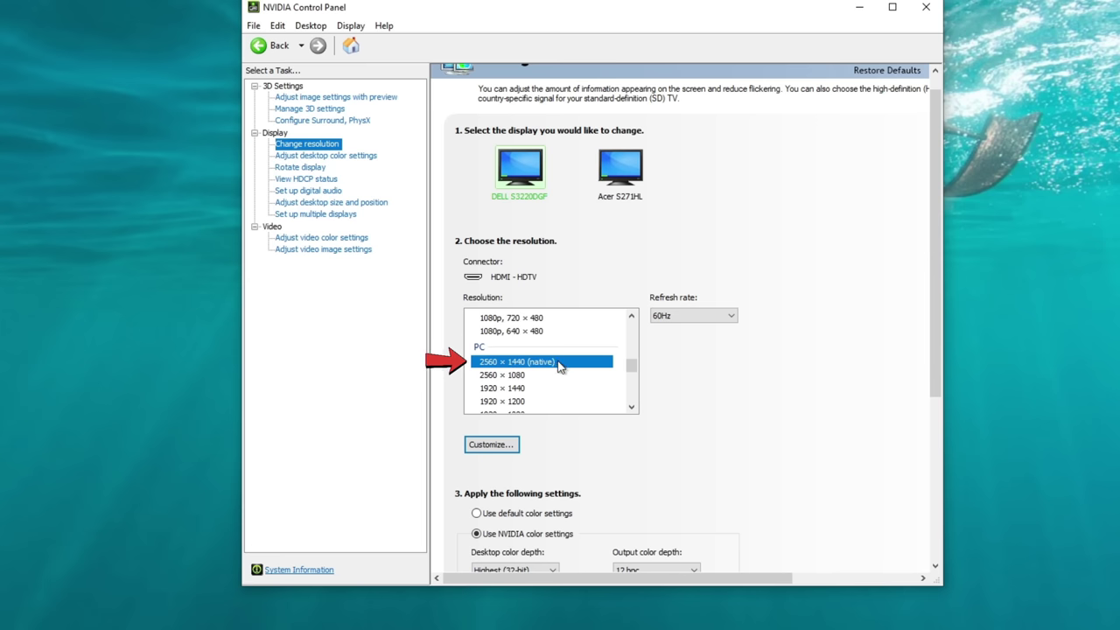
pyautogui.scroll(1, 630, 372)
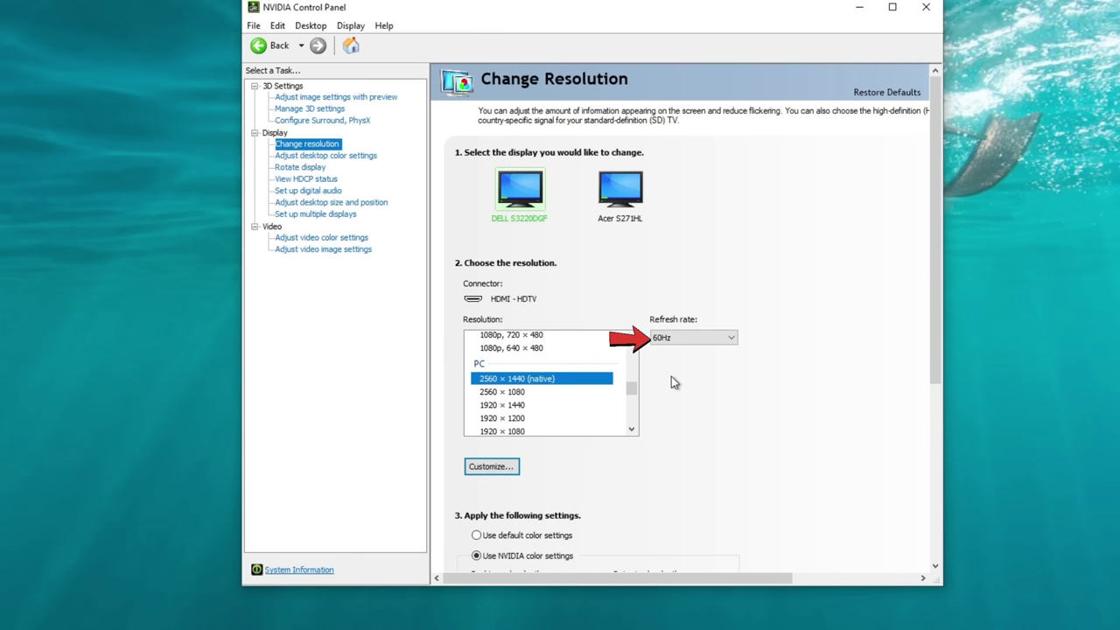
pyautogui.click(732, 341)
pyautogui.click(732, 342)
pyautogui.press('Up')
pyautogui.press('Up')
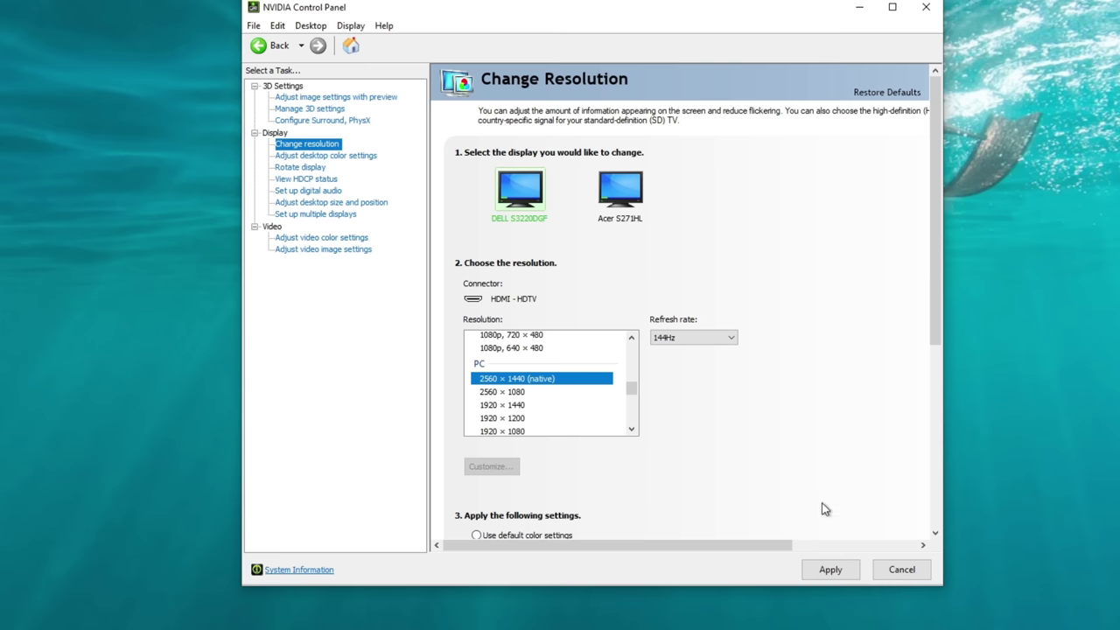
# - Configure NVIDIA color settings with Highest (32-bit) desktop depth, 8 bpc output depth, RGB format and Full dynamic range, and apply them
pyautogui.scroll(-3, 747, 386)
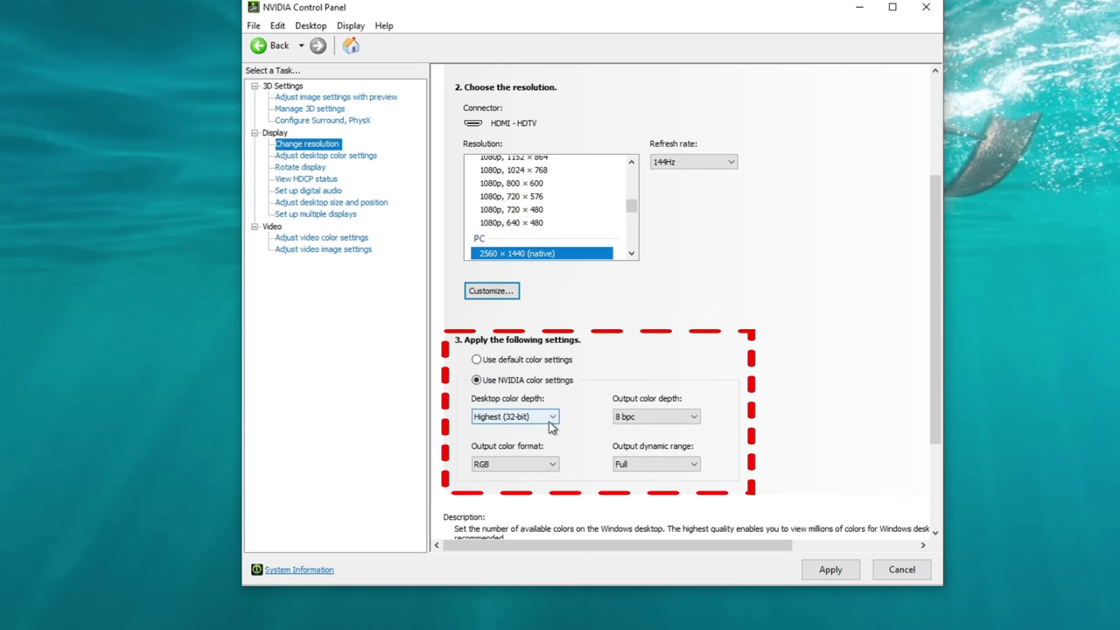
pyautogui.click(554, 418)
pyautogui.click(554, 417)
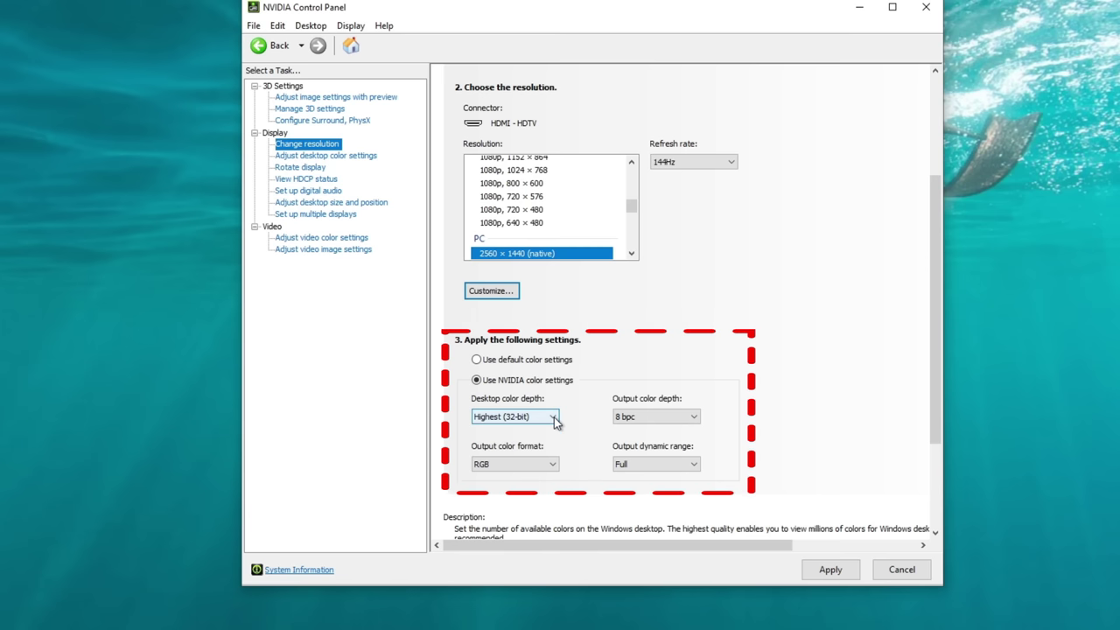
pyautogui.click(692, 419)
pyautogui.click(691, 421)
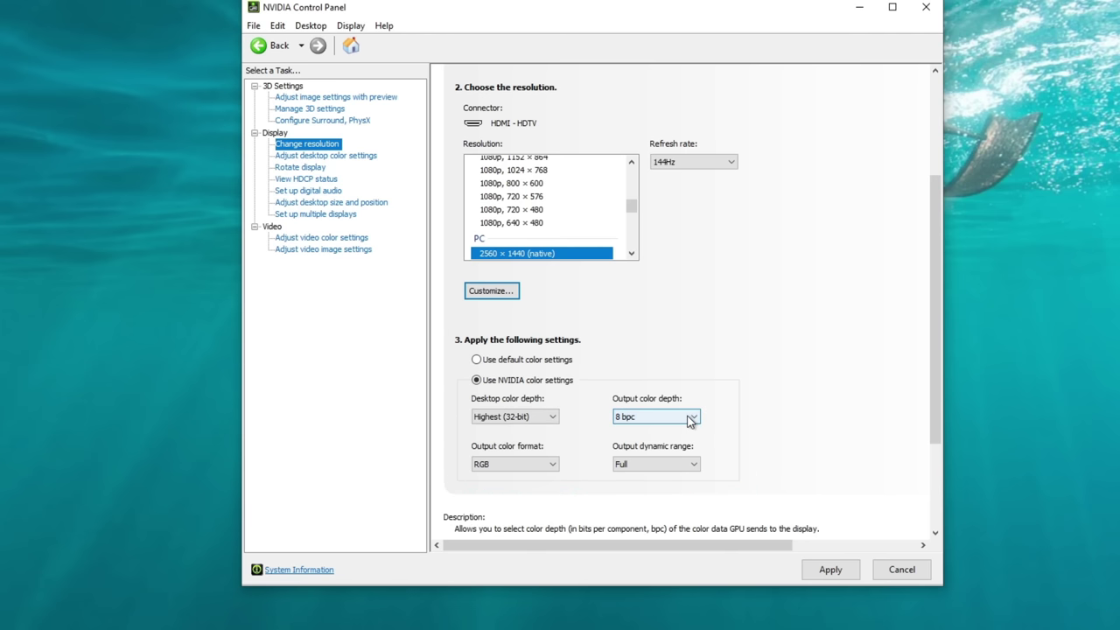
pyautogui.click(696, 463)
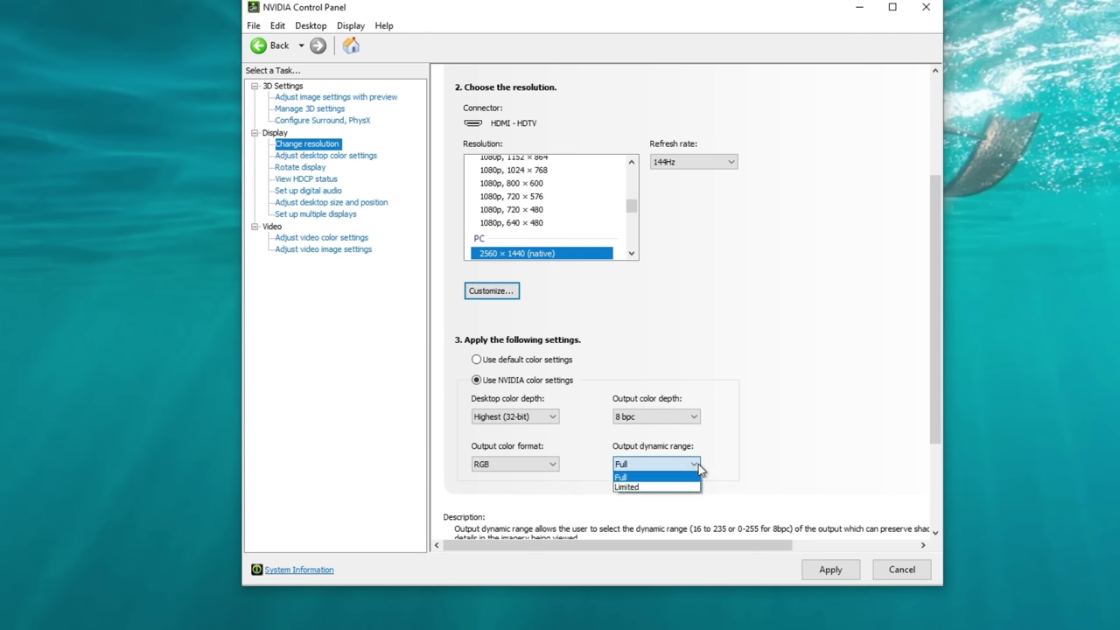
pyautogui.click(651, 478)
pyautogui.click(838, 570)
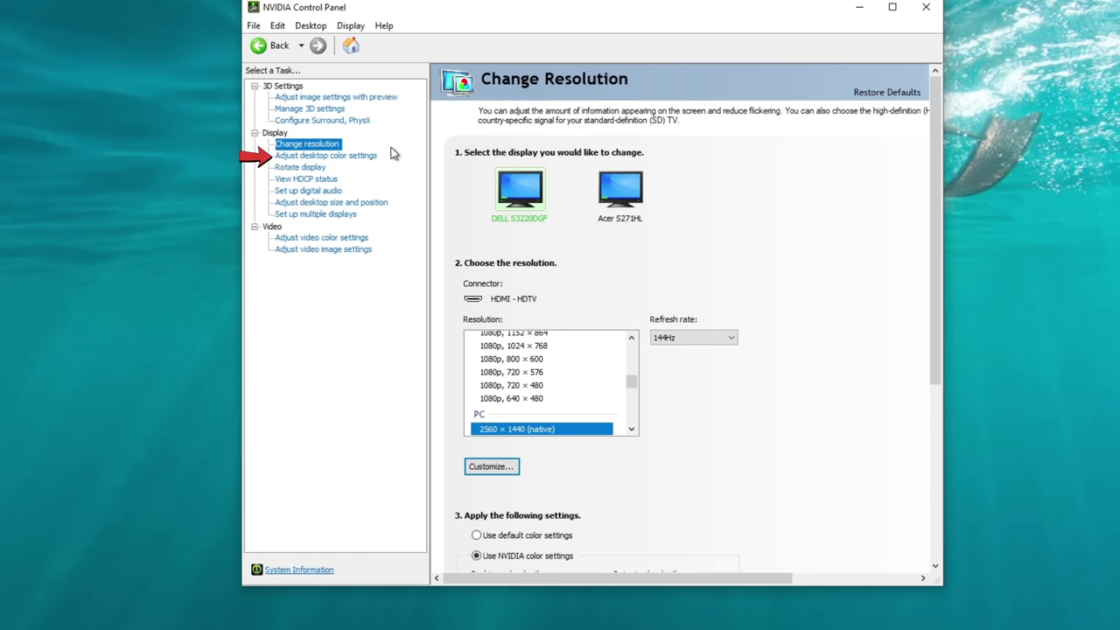
# - Set the DELL display's digital vibrance to 65%, apply it, and open the graphics system information
pyautogui.click(338, 158)
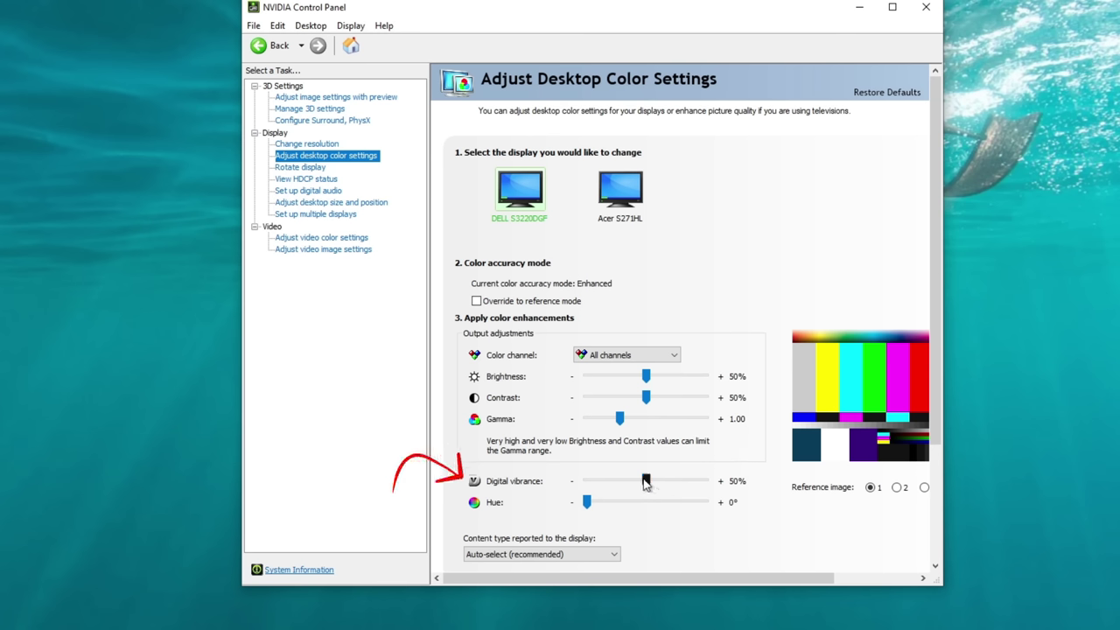
pyautogui.moveTo(645, 483); pyautogui.dragTo(662, 493)
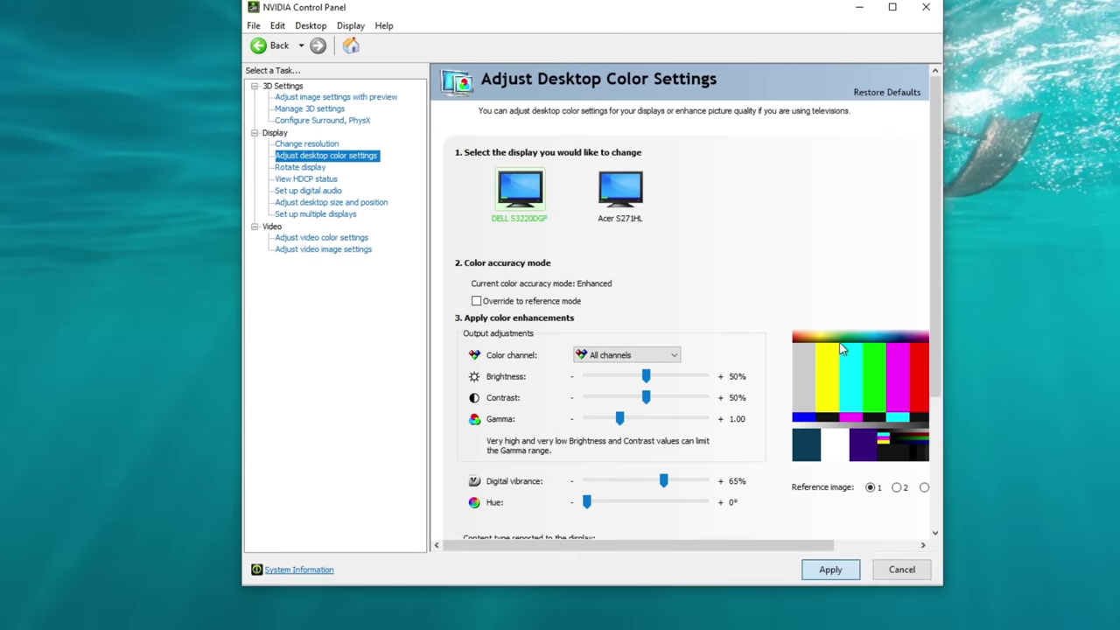
pyautogui.click(830, 570)
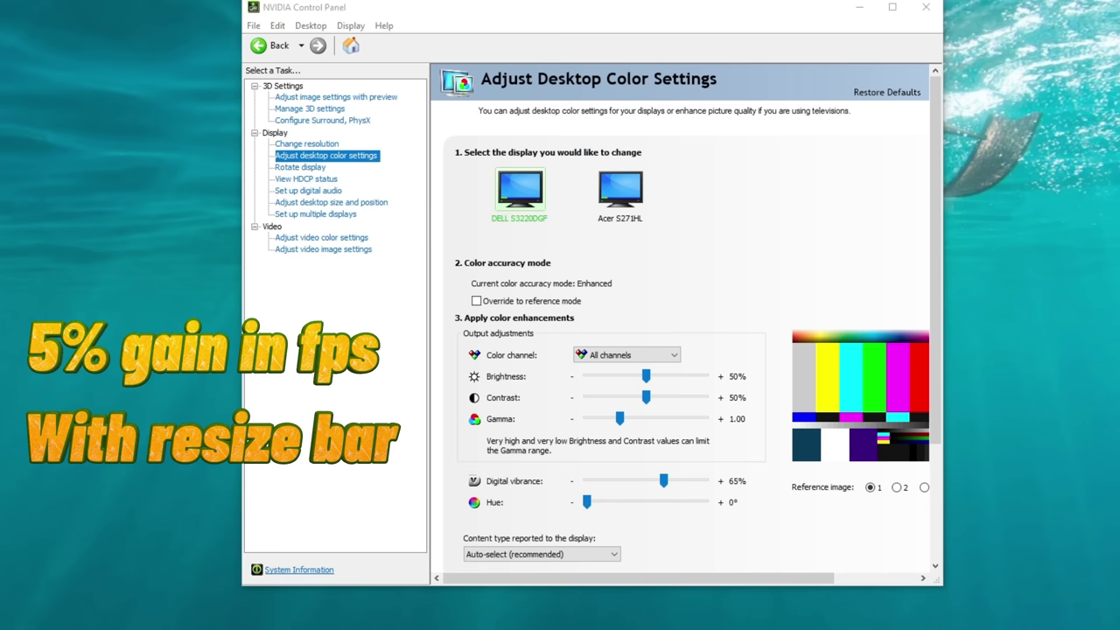
pyautogui.click(298, 570)
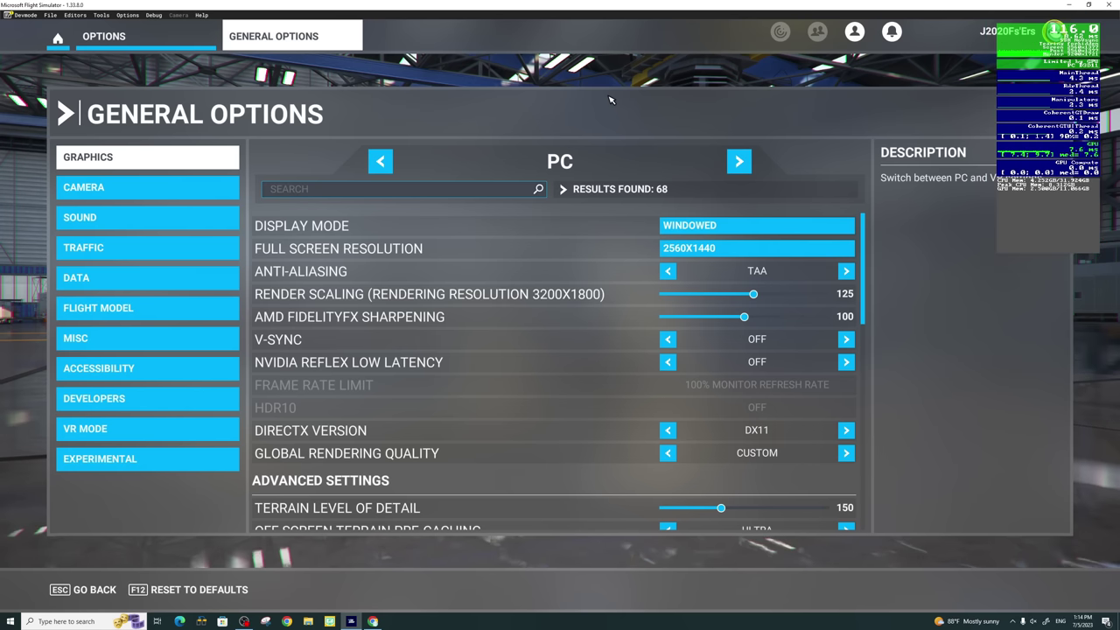
# - Switch to Microsoft Flight Simulator, show the Developers options and open the developer mode's debug commands
pyautogui.click(171, 404)
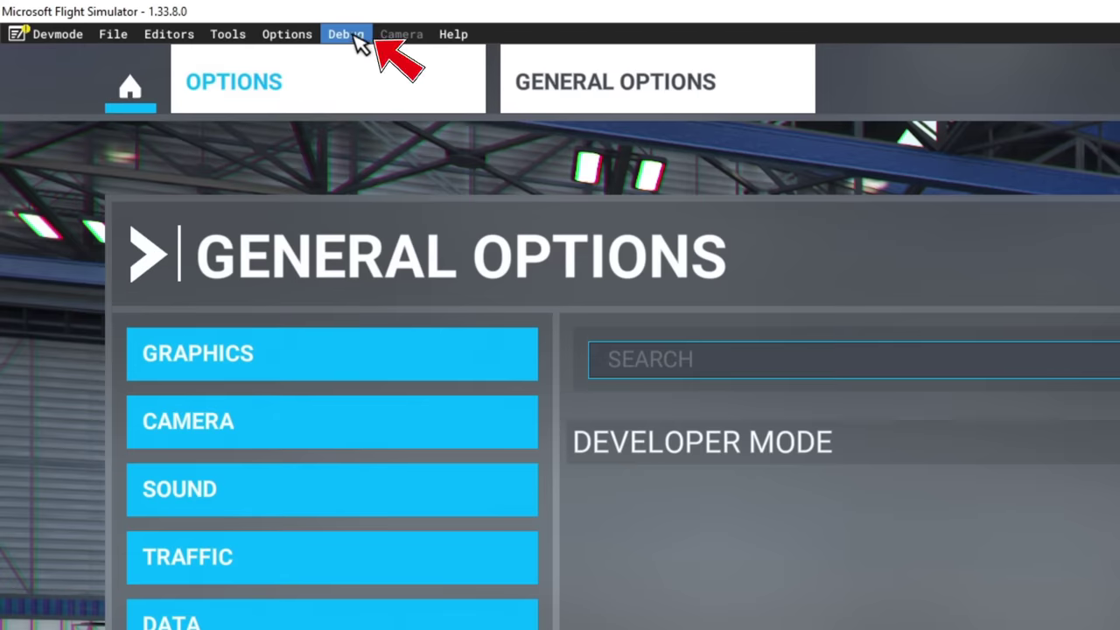
pyautogui.click(156, 16)
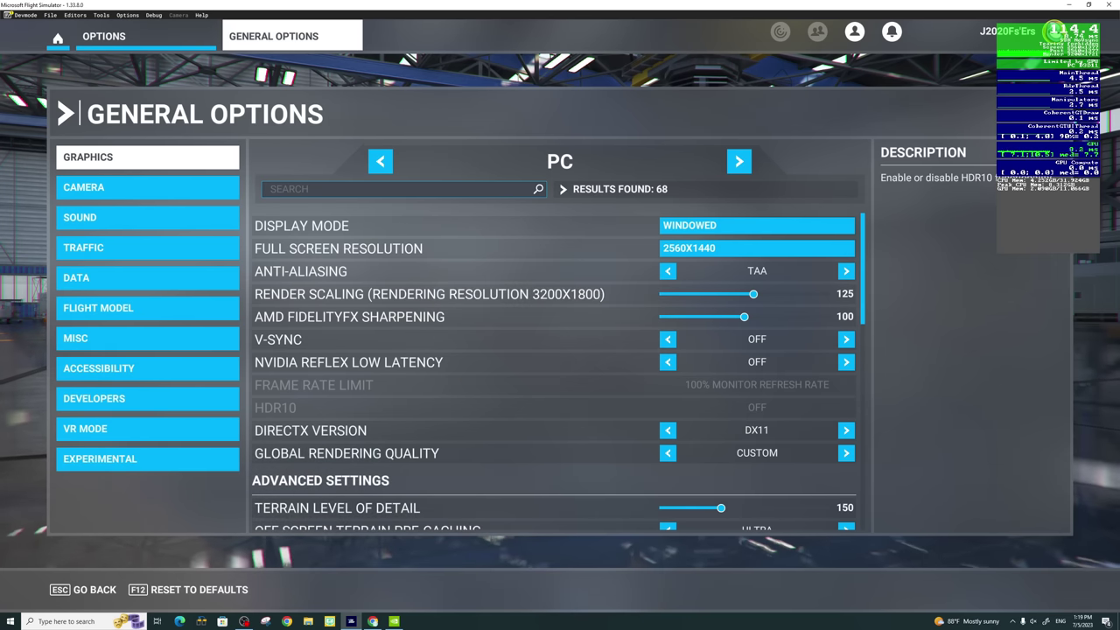
# - Compare the NVIDIA program's vertical sync setting with the V-Sync option in Flight Simulator's graphics options
pyautogui.moveTo(1119, 235); pyautogui.dragTo(467, 155)
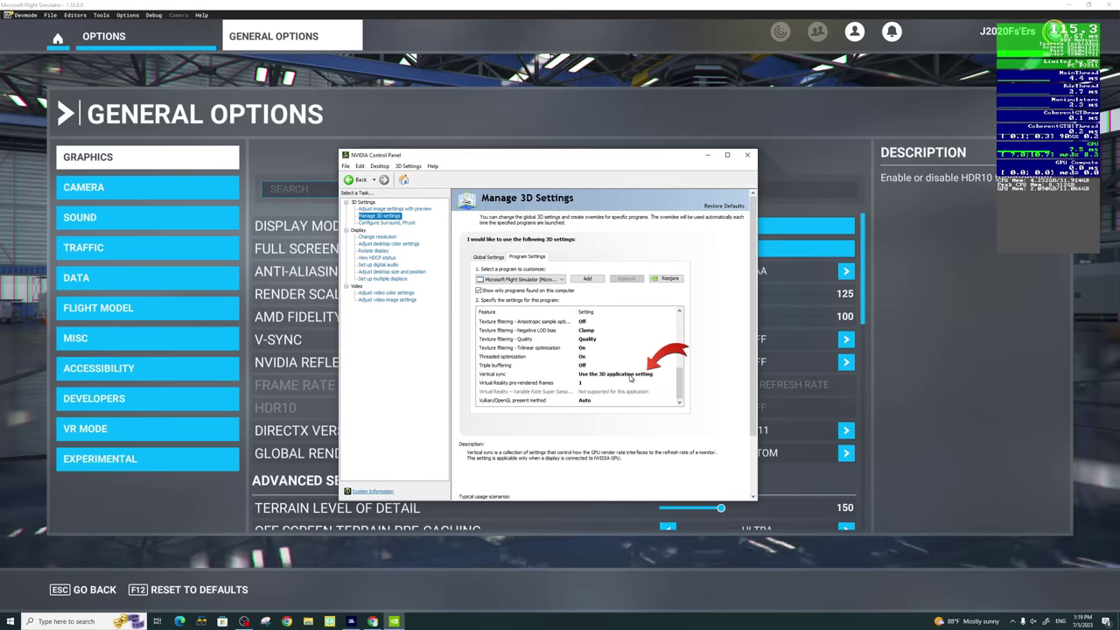
pyautogui.moveTo(565, 158); pyautogui.dragTo(949, 157)
pyautogui.click(539, 343)
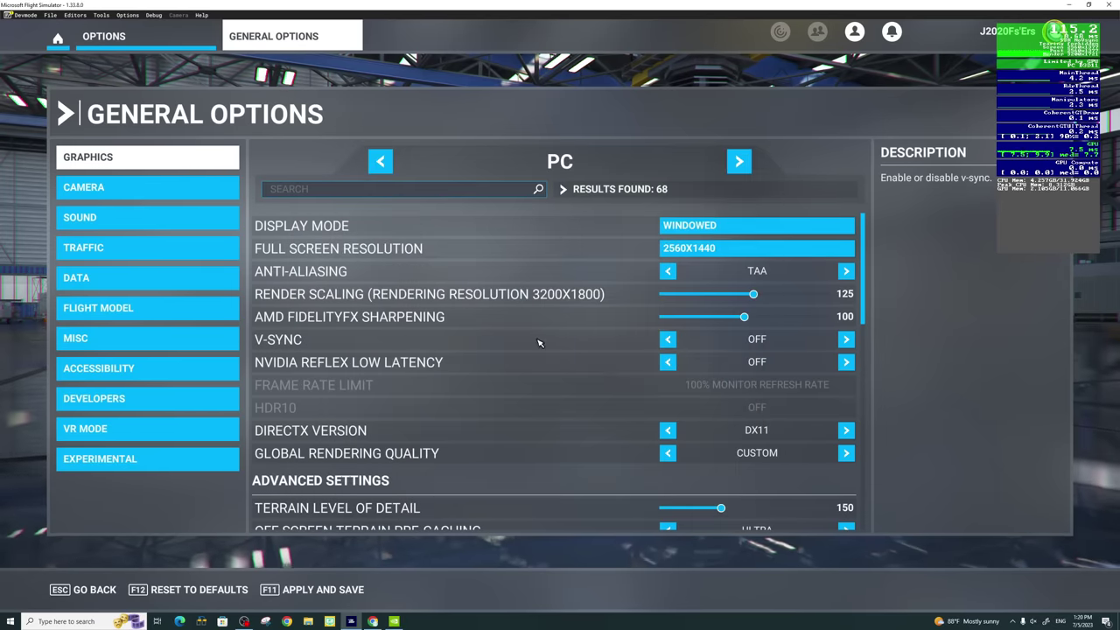
# - Turn V-Sync on in Flight Simulator's graphics options and set it back to Off
pyautogui.click(668, 339)
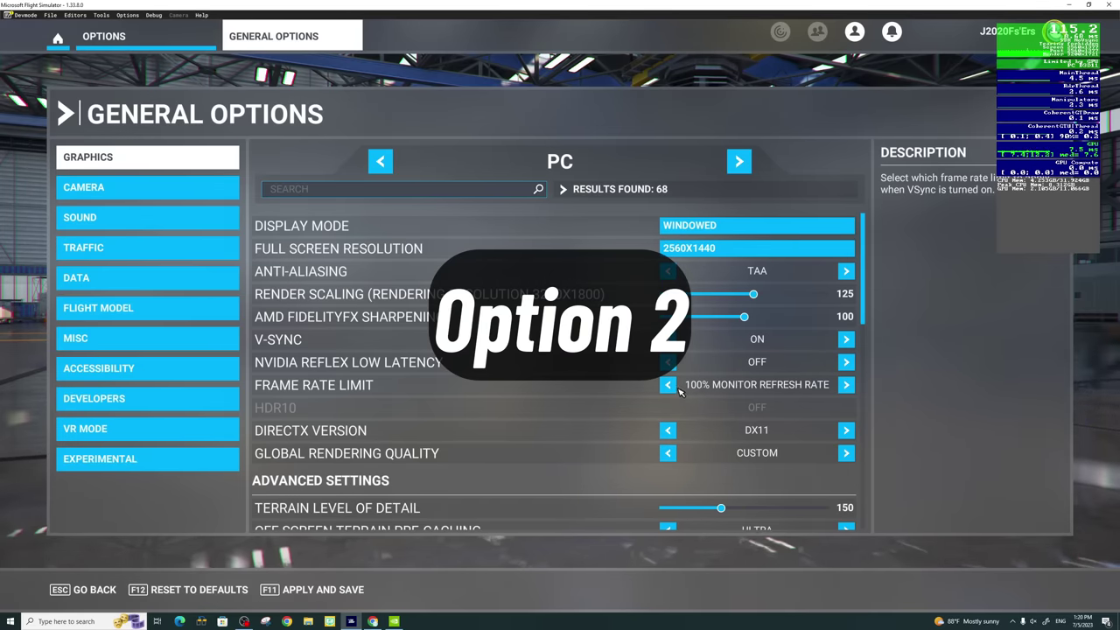
pyautogui.click(669, 340)
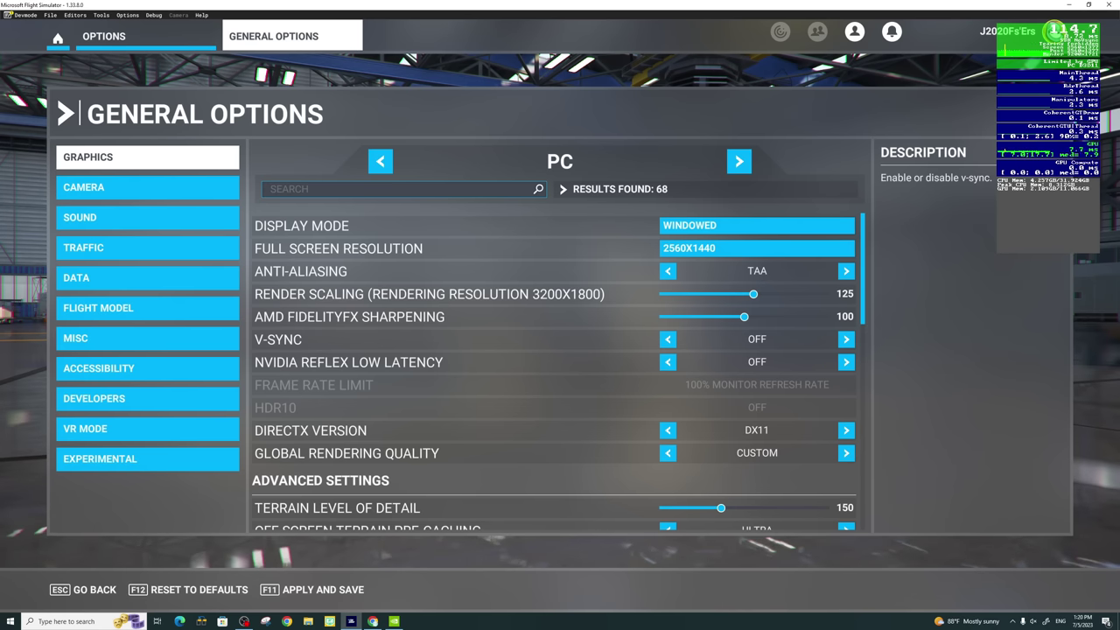
# - Switch to the NVIDIA Control Panel, set Flight Simulator's vertical sync to Fast, and reopen the vertical sync choices
pyautogui.click(393, 621)
pyautogui.moveTo(899, 191); pyautogui.dragTo(560, 160)
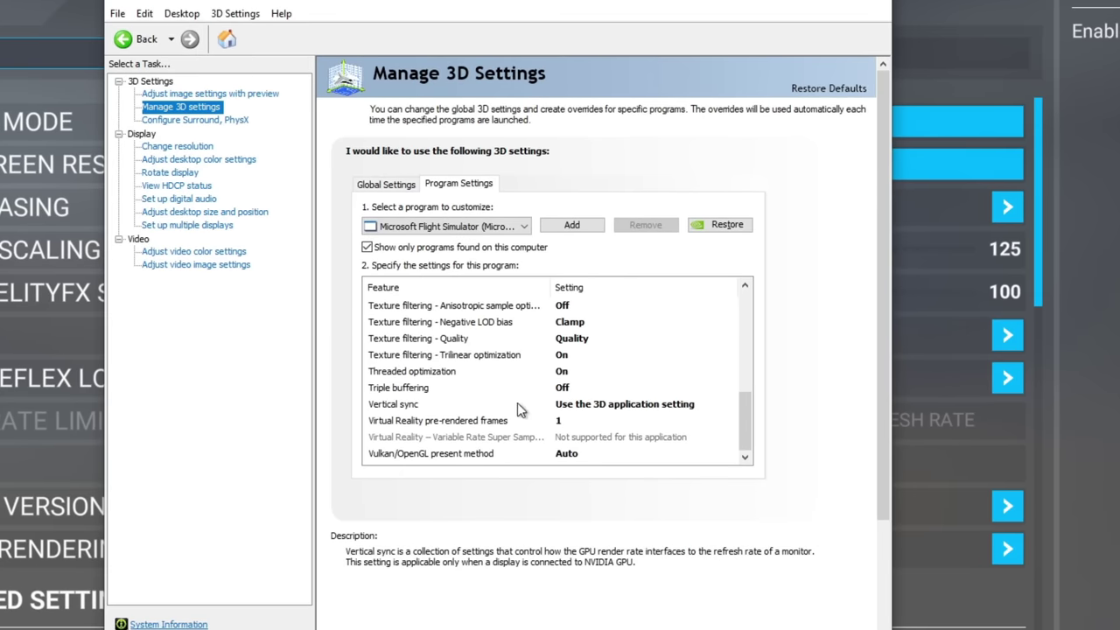
pyautogui.click(601, 412)
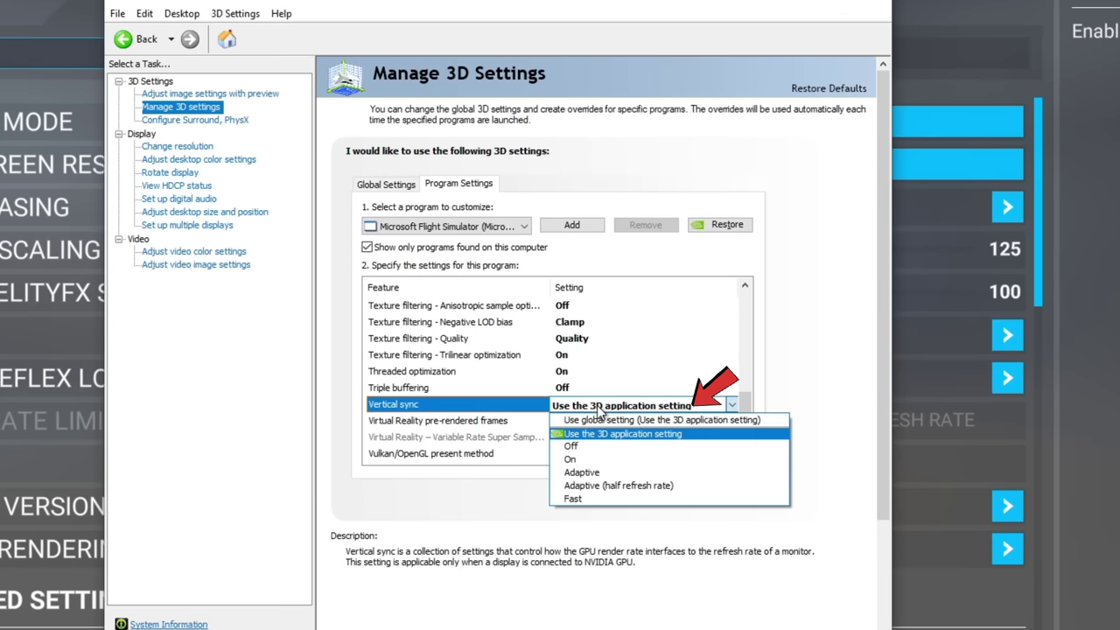
pyautogui.click(606, 497)
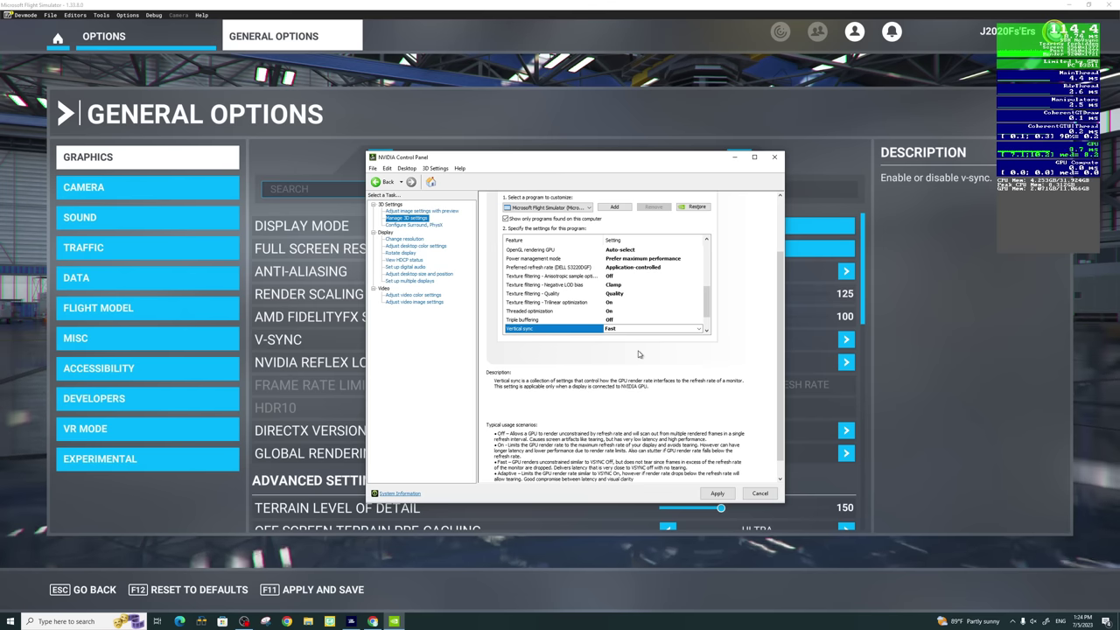
pyautogui.click(665, 328)
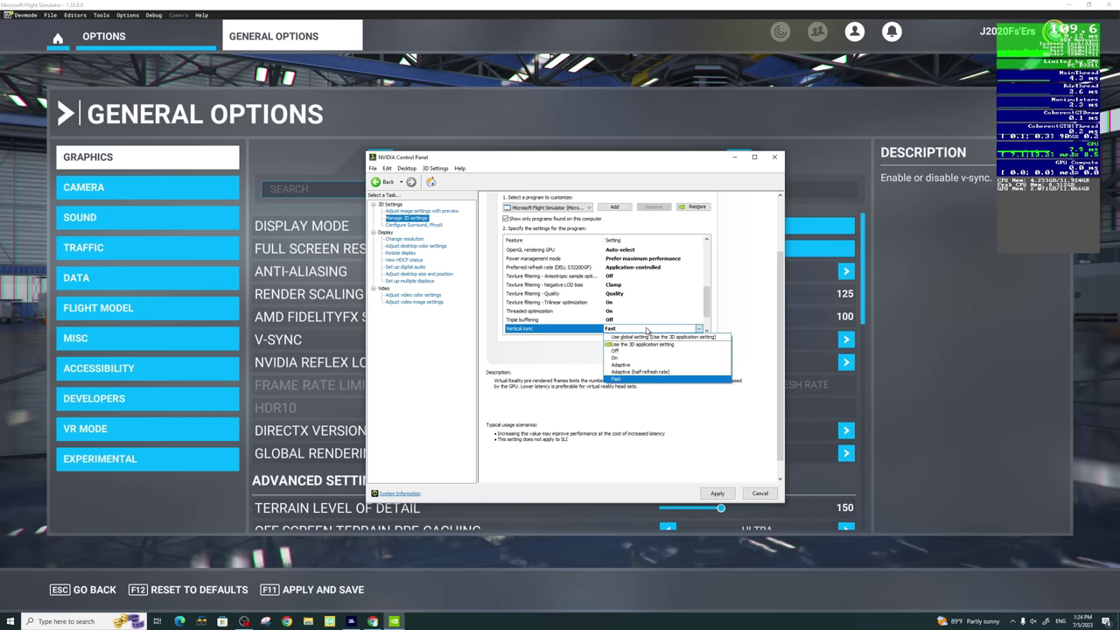
pyautogui.click(691, 353)
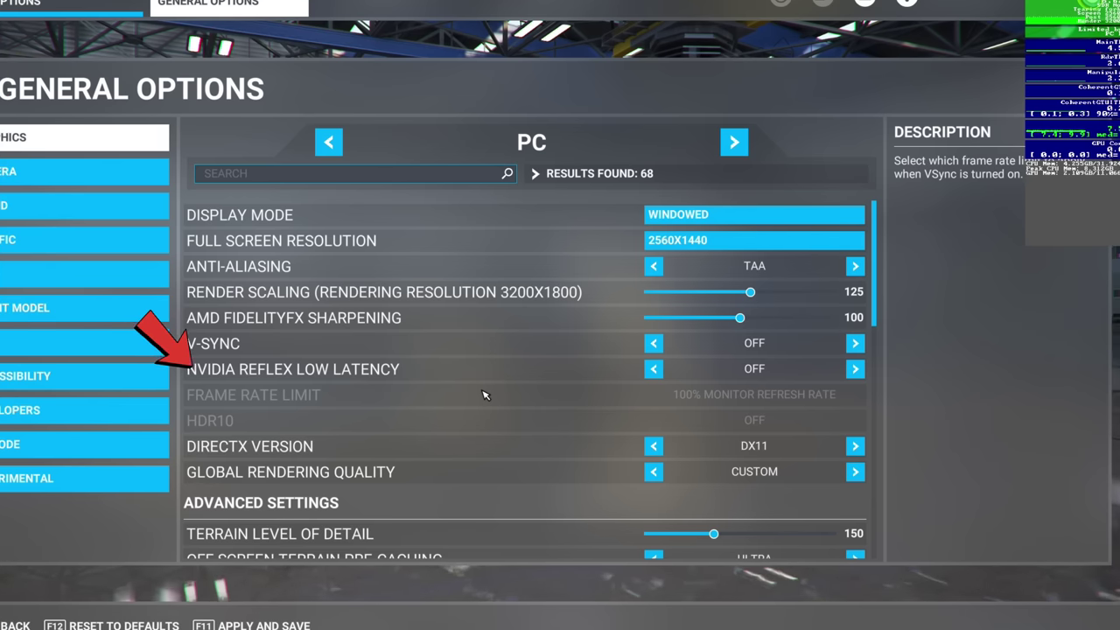
# - Cycle Flight Simulator's NVIDIA Reflex Low Latency option through its choices, including On, and return it to Off
pyautogui.click(652, 369)
pyautogui.click(652, 369)
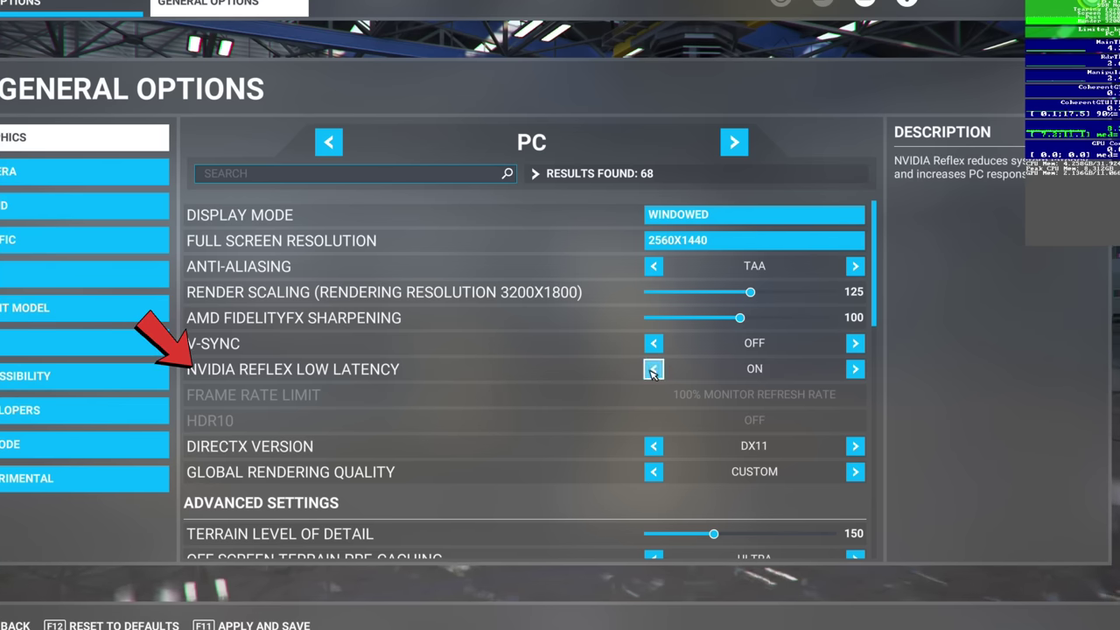
pyautogui.click(653, 369)
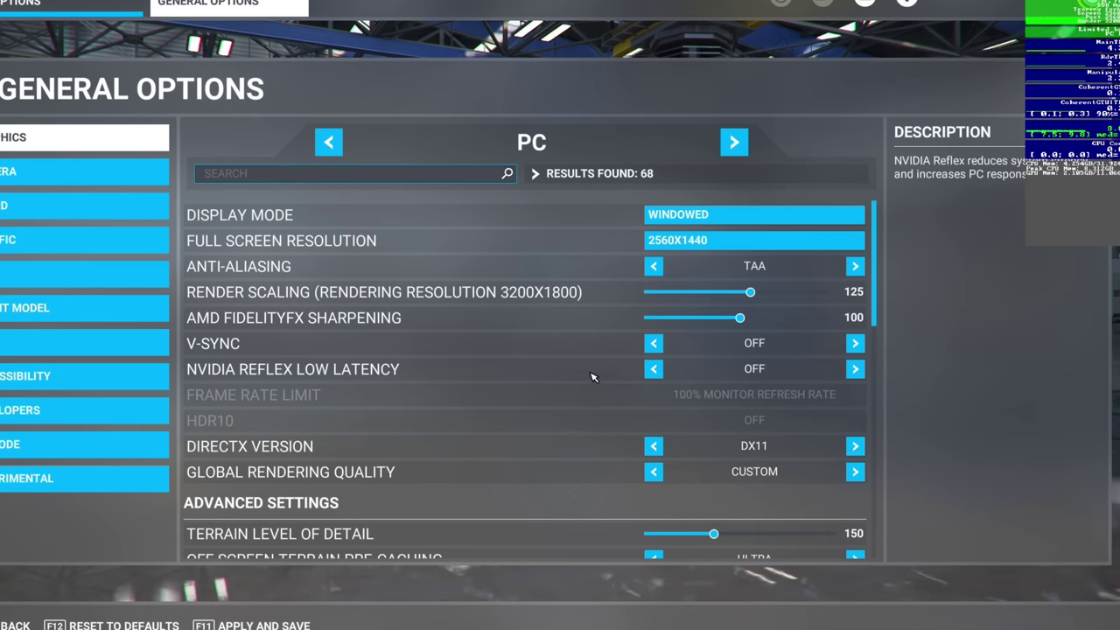
# - Examine the advanced graphics settings, from terrain level of detail to texture synthesis
pyautogui.scroll(-3, 593, 306)
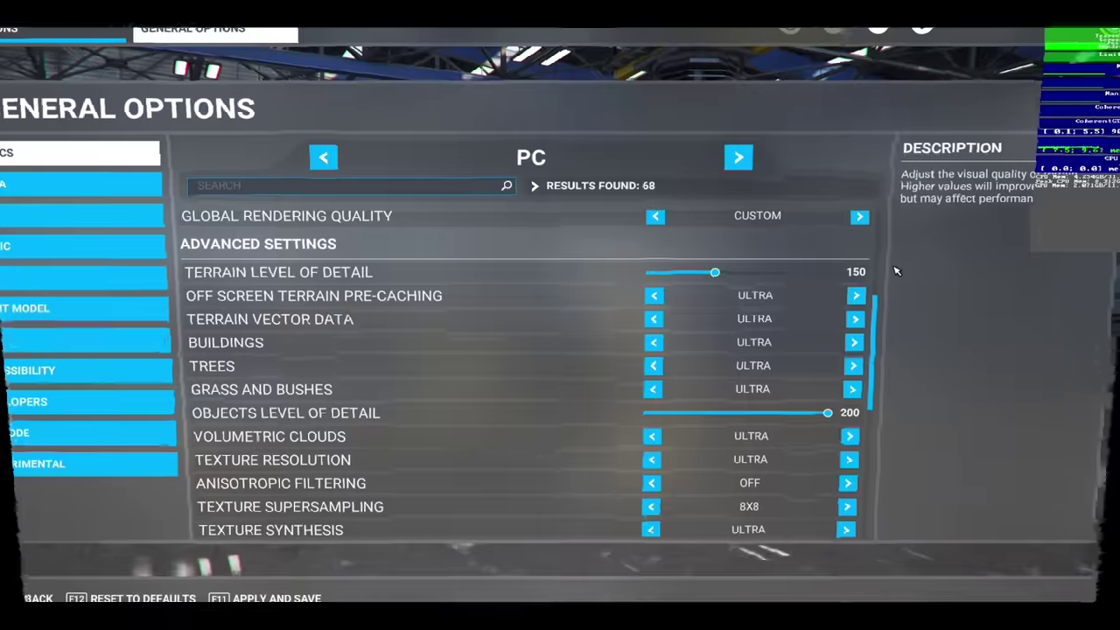